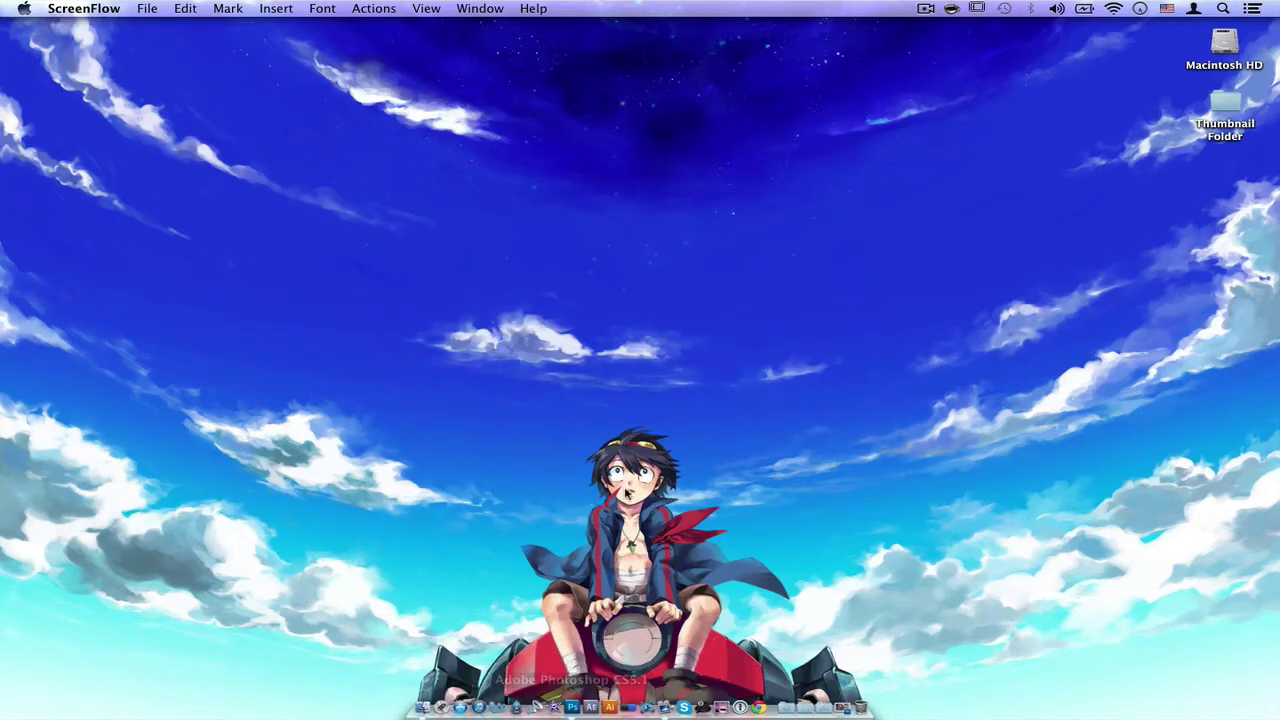
# Switch to the IMGA0068.JPG photo in Photoshop and duplicate its Background layer.
pyautogui.click(846, 705)
pyautogui.click(840, 686)
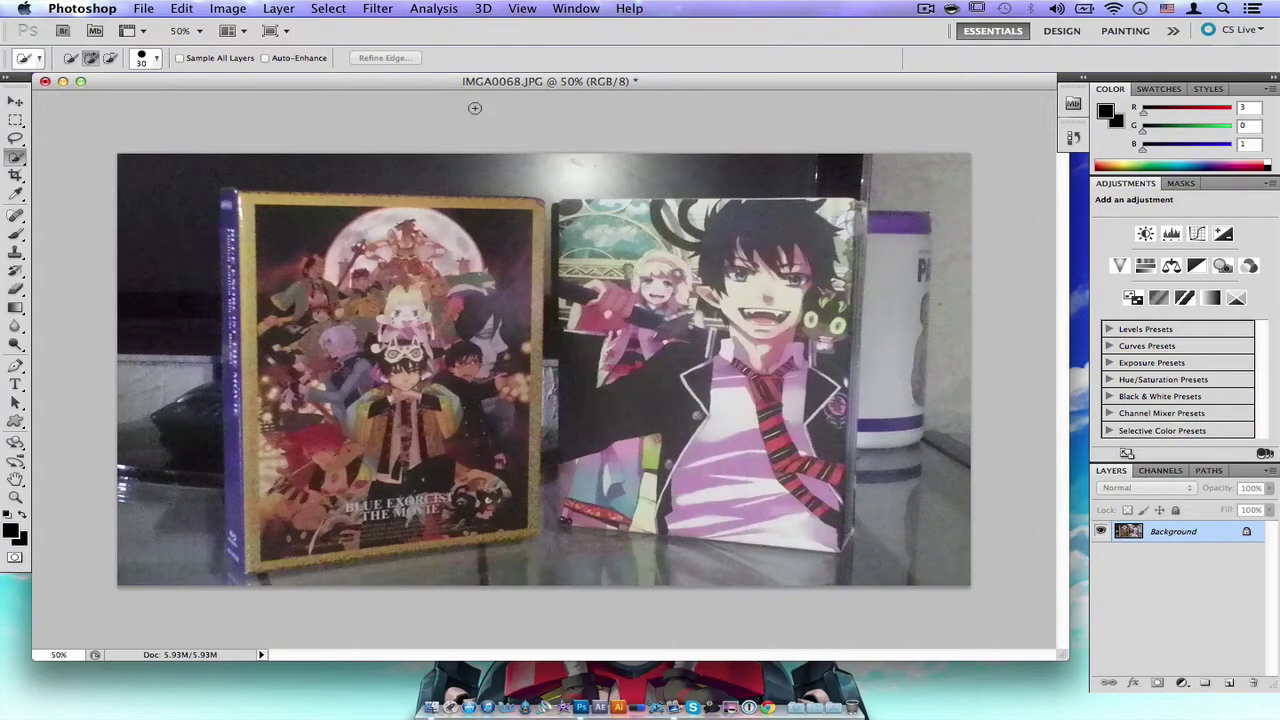
pyautogui.click(16, 103)
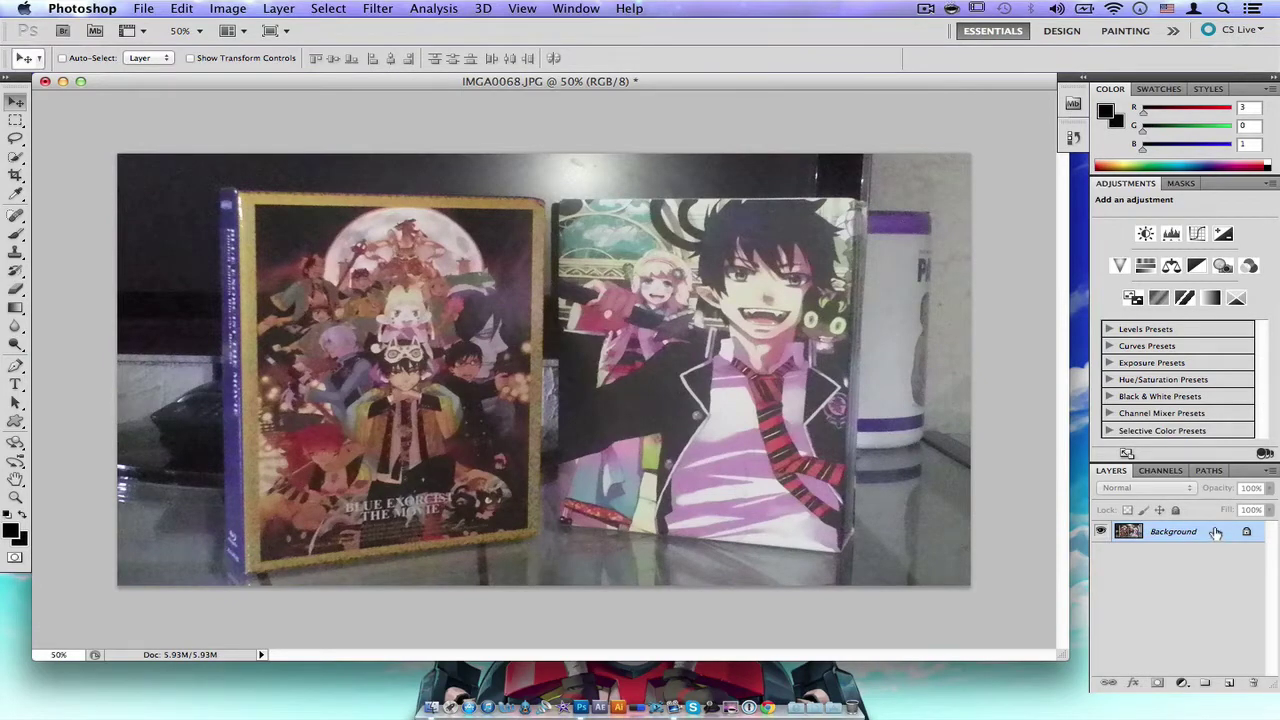
pyautogui.moveTo(1215, 532); pyautogui.dragTo(1231, 688)
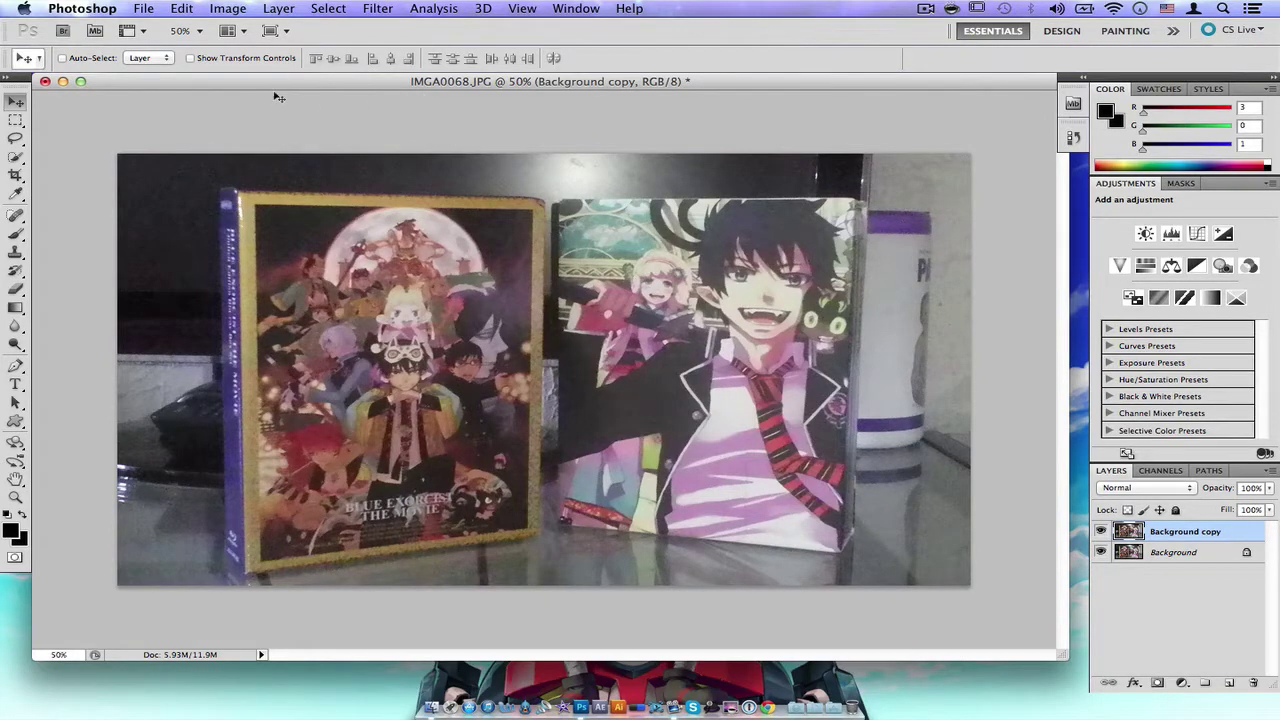
# Resize the image to 1280 pixels wide and 720 pixels high.
pyautogui.click(221, 8)
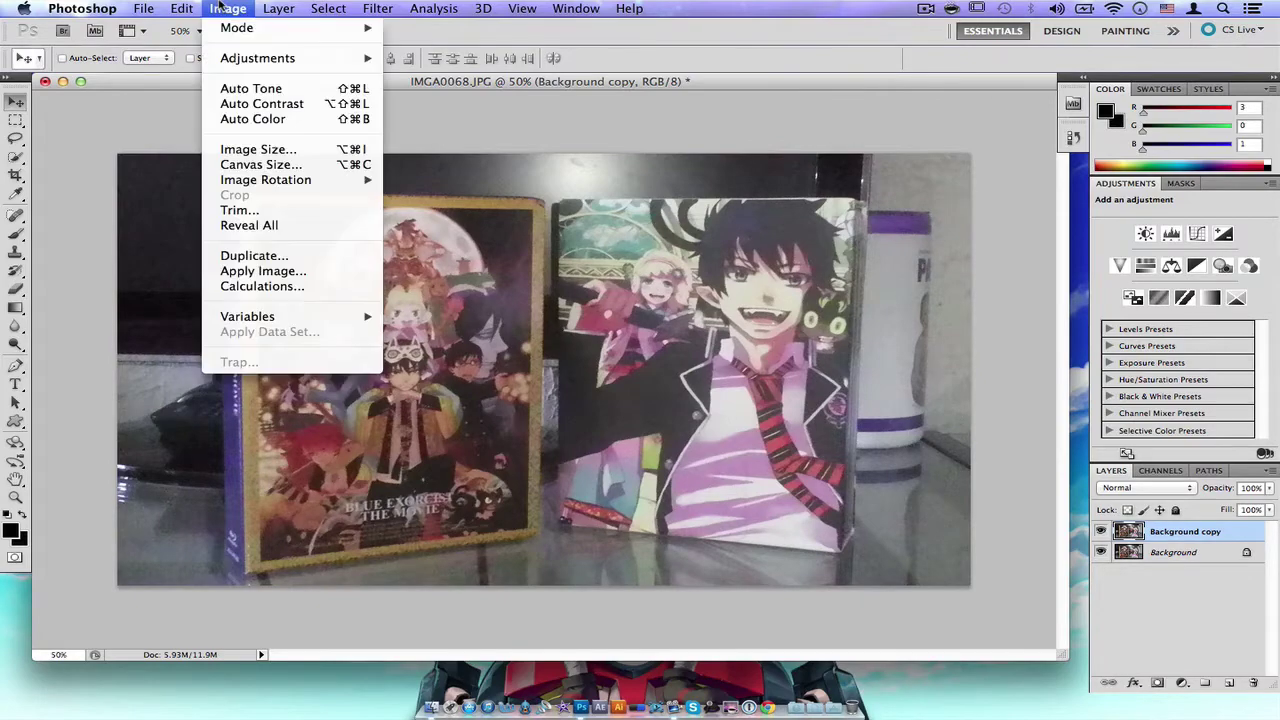
pyautogui.click(272, 149)
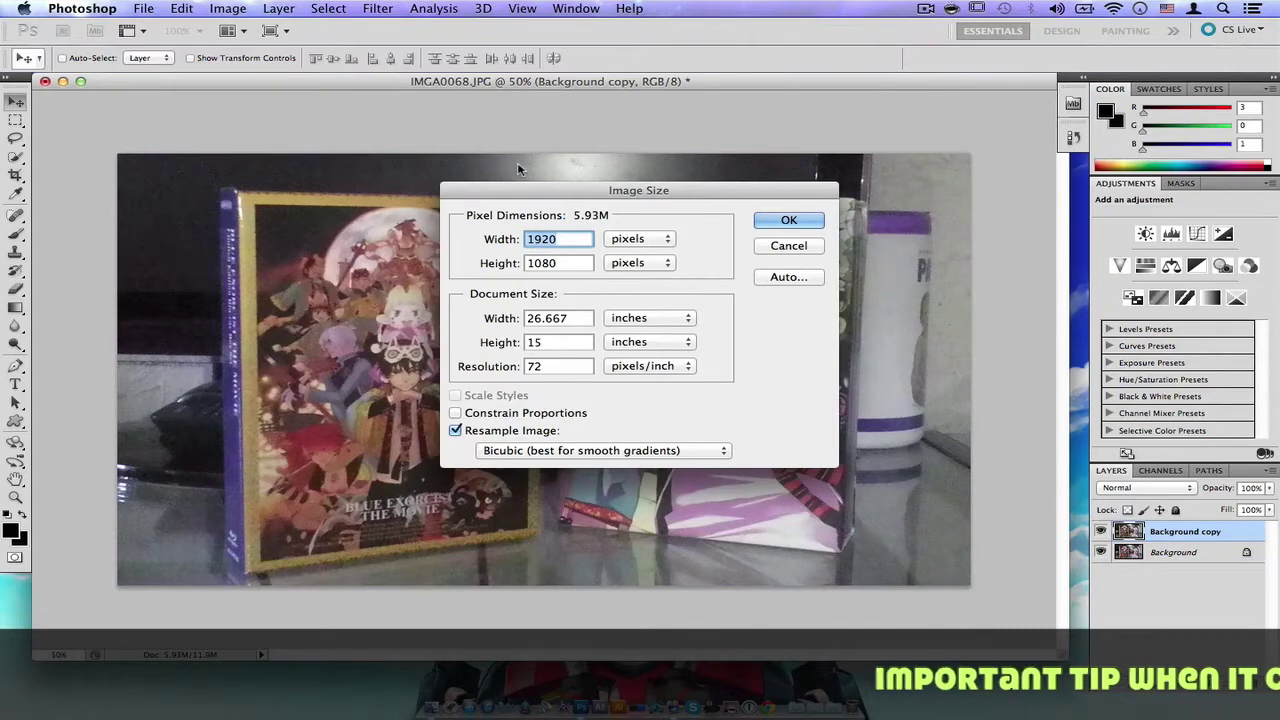
pyautogui.write('1280')
pyautogui.press('Tab')
pyautogui.write('720')
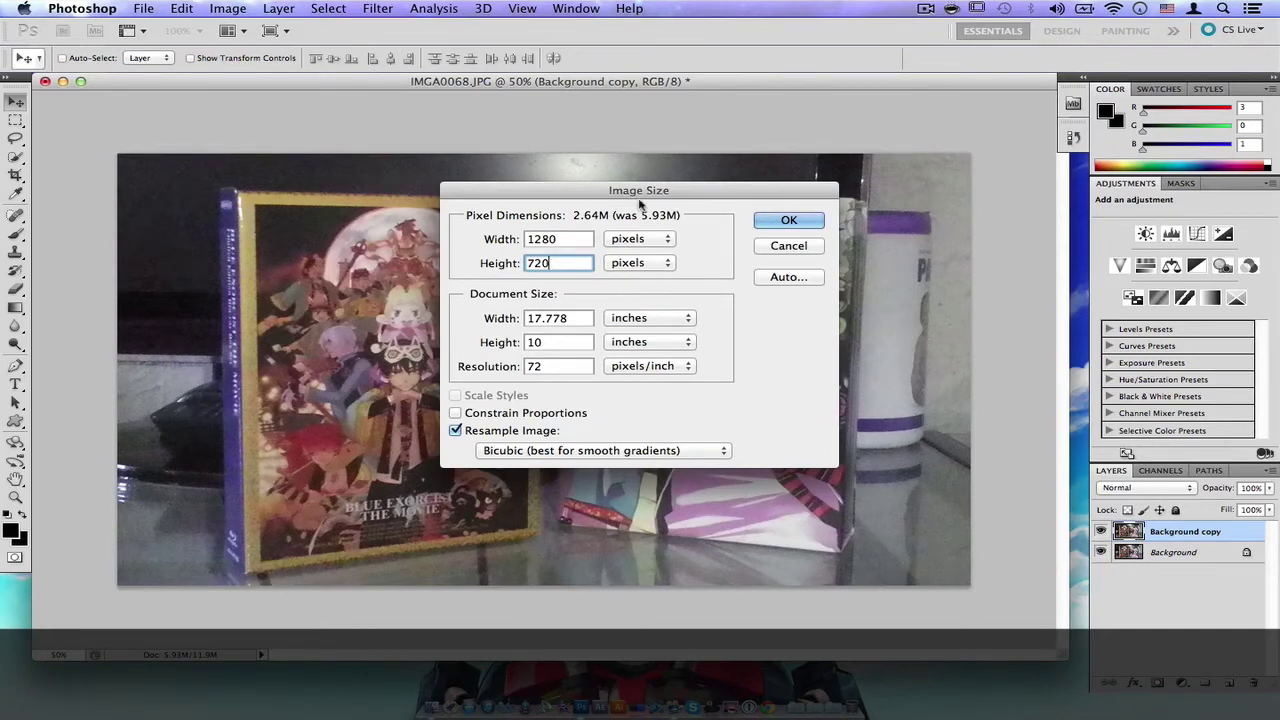
pyautogui.click(800, 220)
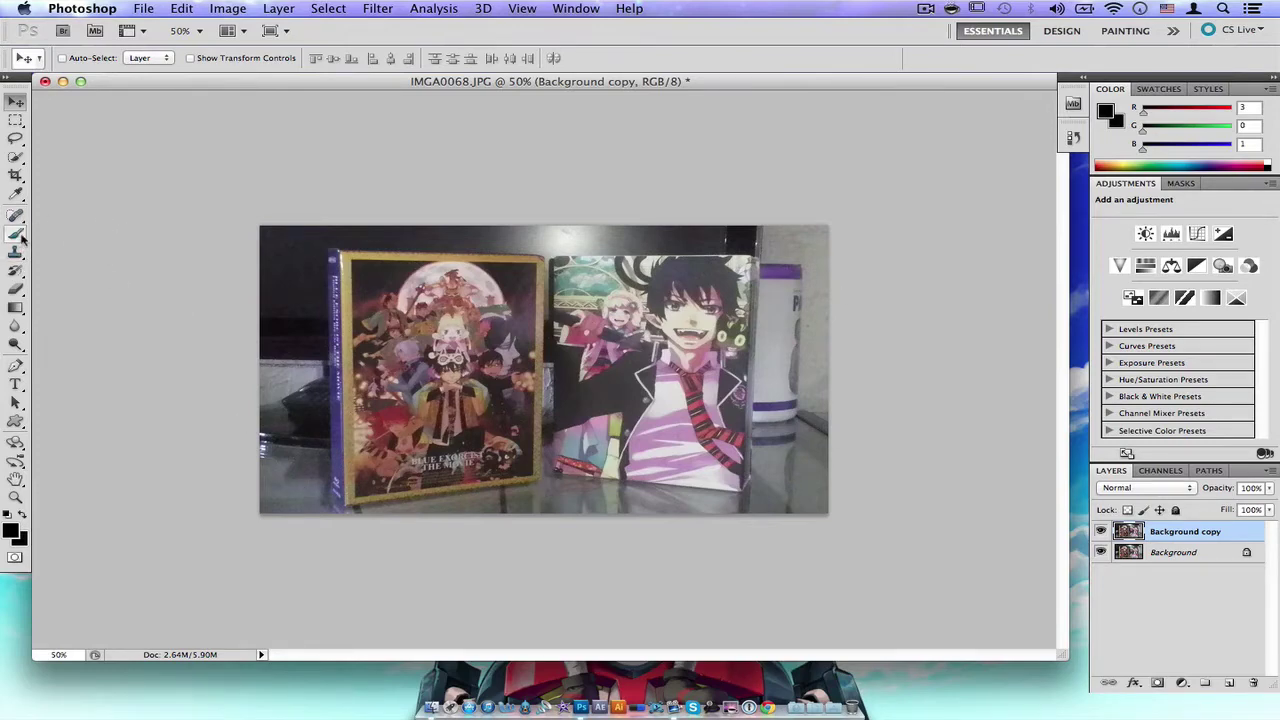
# Select the background around the two cases with the Quick Selection tool, subtracting the parts that spill onto the cases.
pyautogui.click(18, 160)
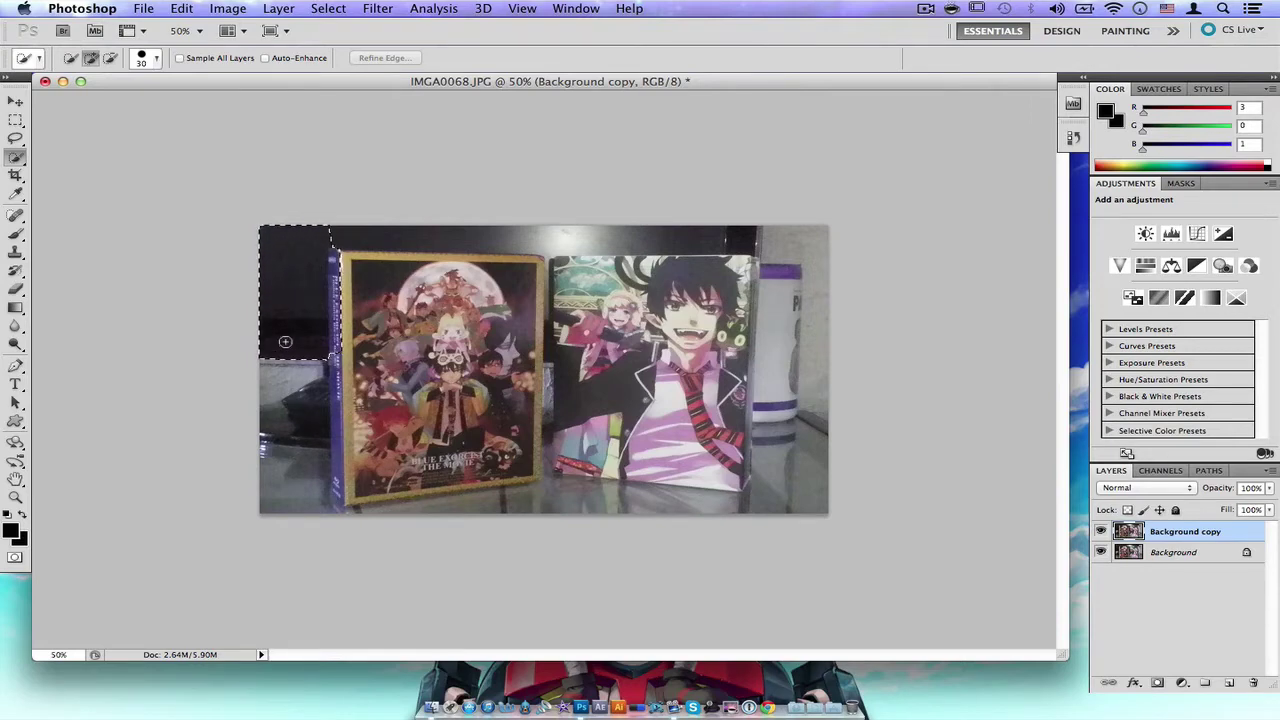
pyautogui.moveTo(284, 385); pyautogui.dragTo(287, 393)
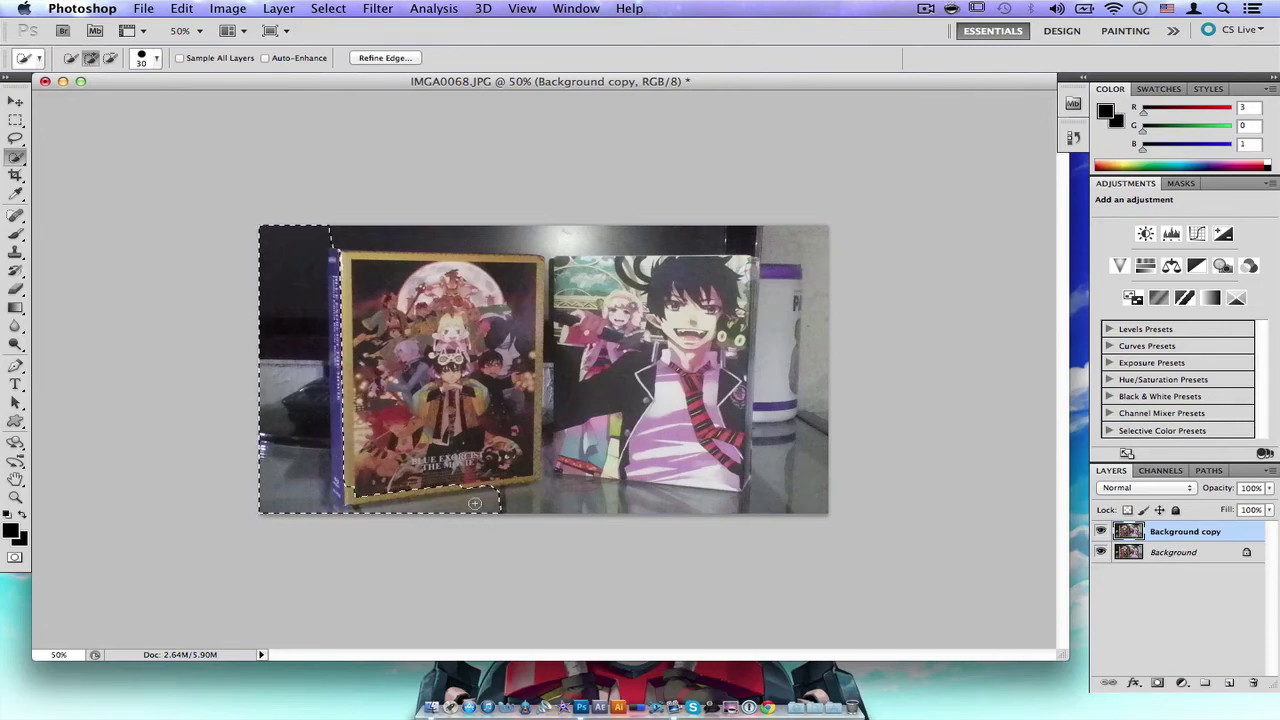
pyautogui.moveTo(519, 500); pyautogui.dragTo(586, 501)
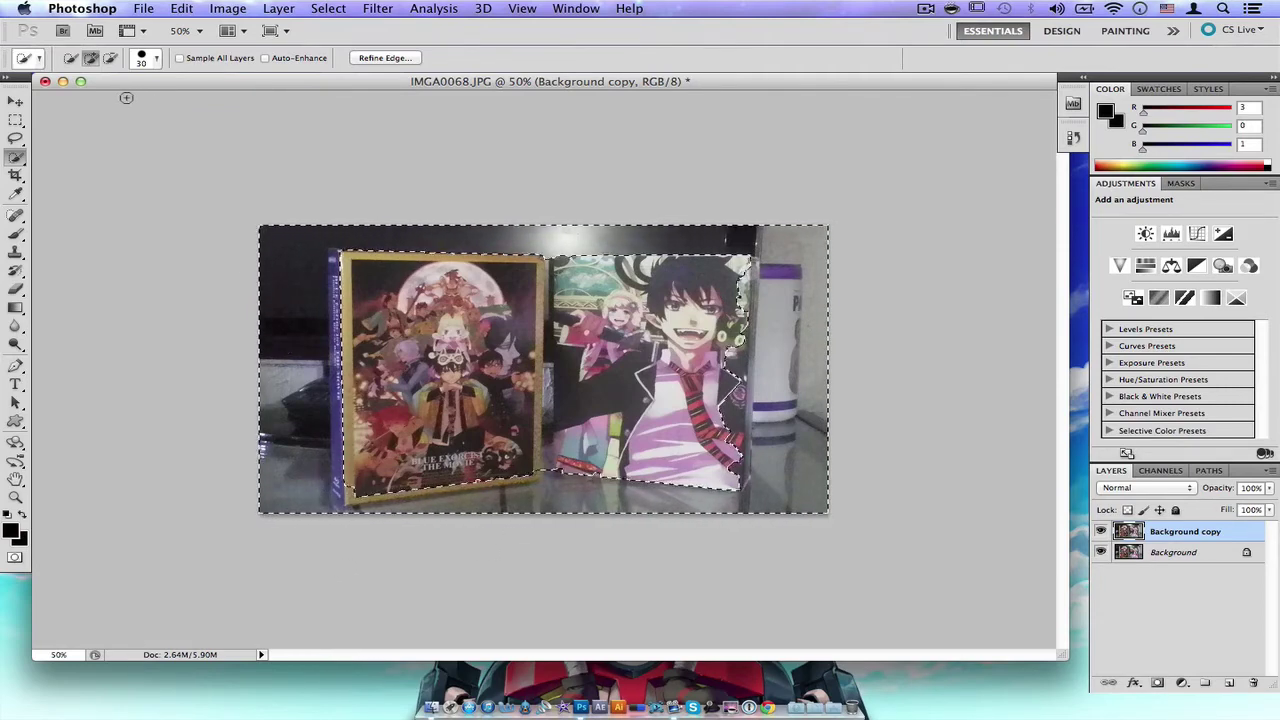
pyautogui.click(90, 60)
pyautogui.click(110, 58)
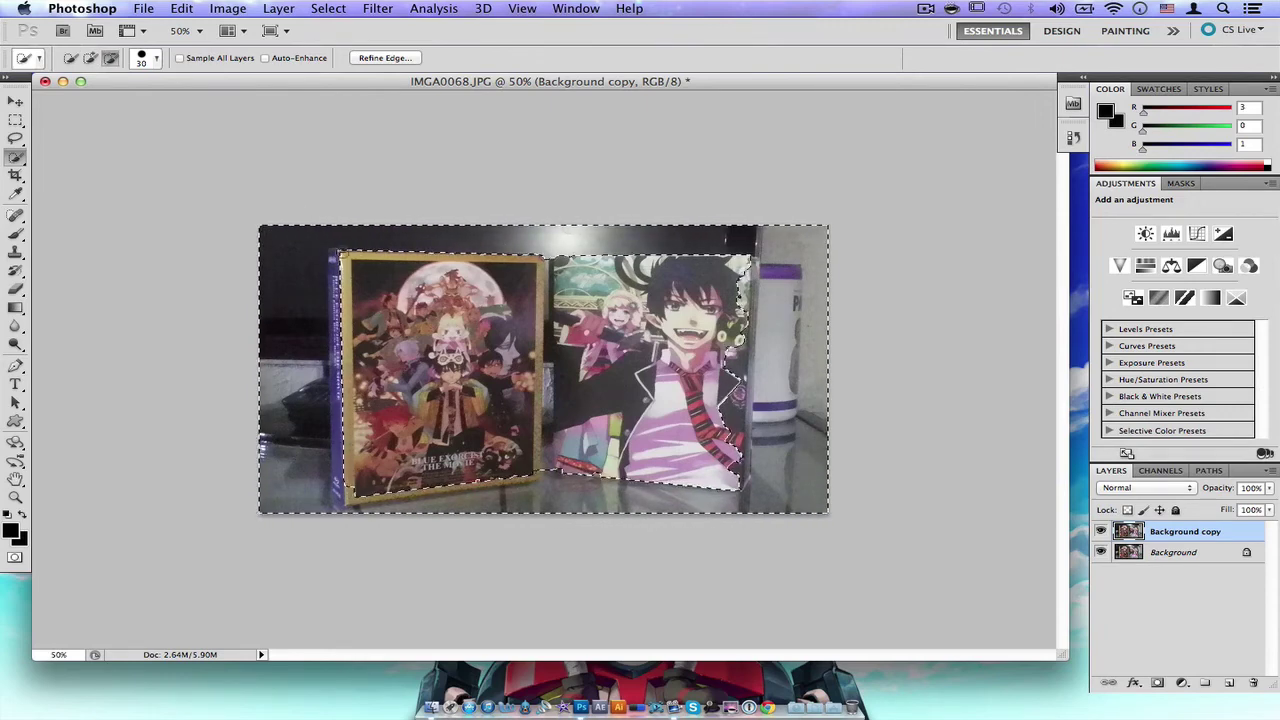
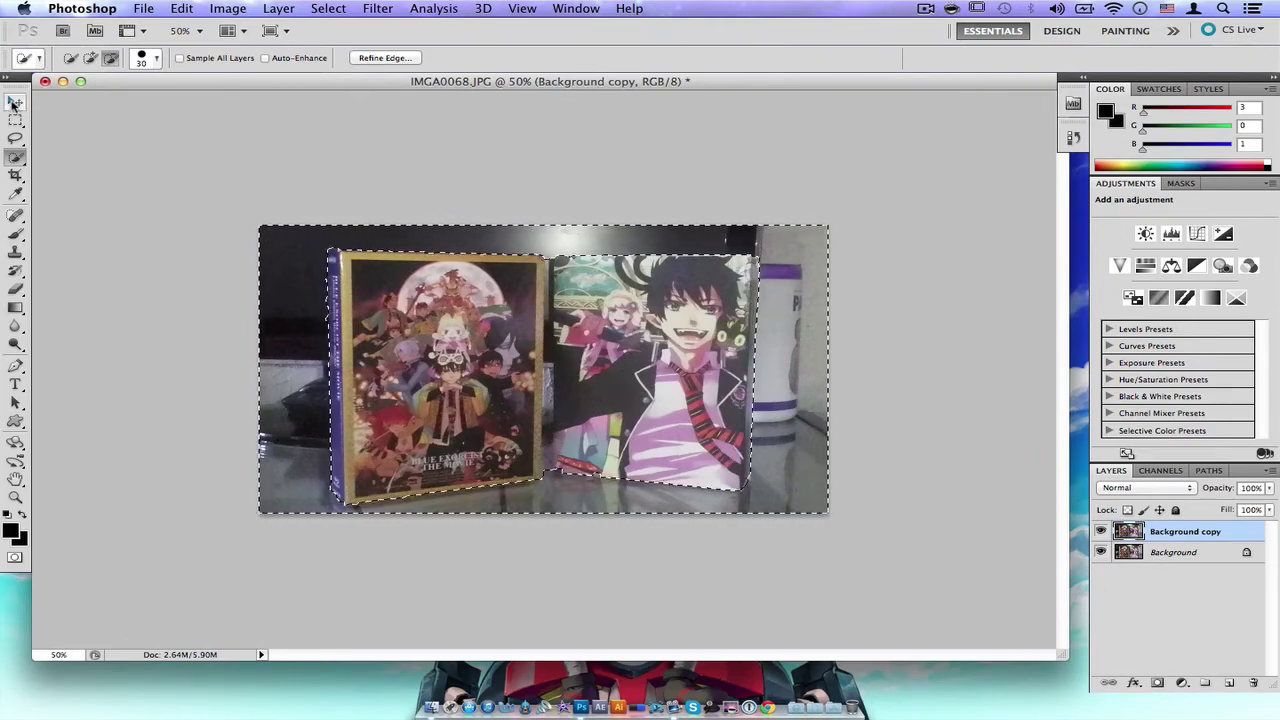
# Turn the selected background grey by applying a Vibrance adjustment with vibrance -100 and saturation -100.
pyautogui.click(18, 101)
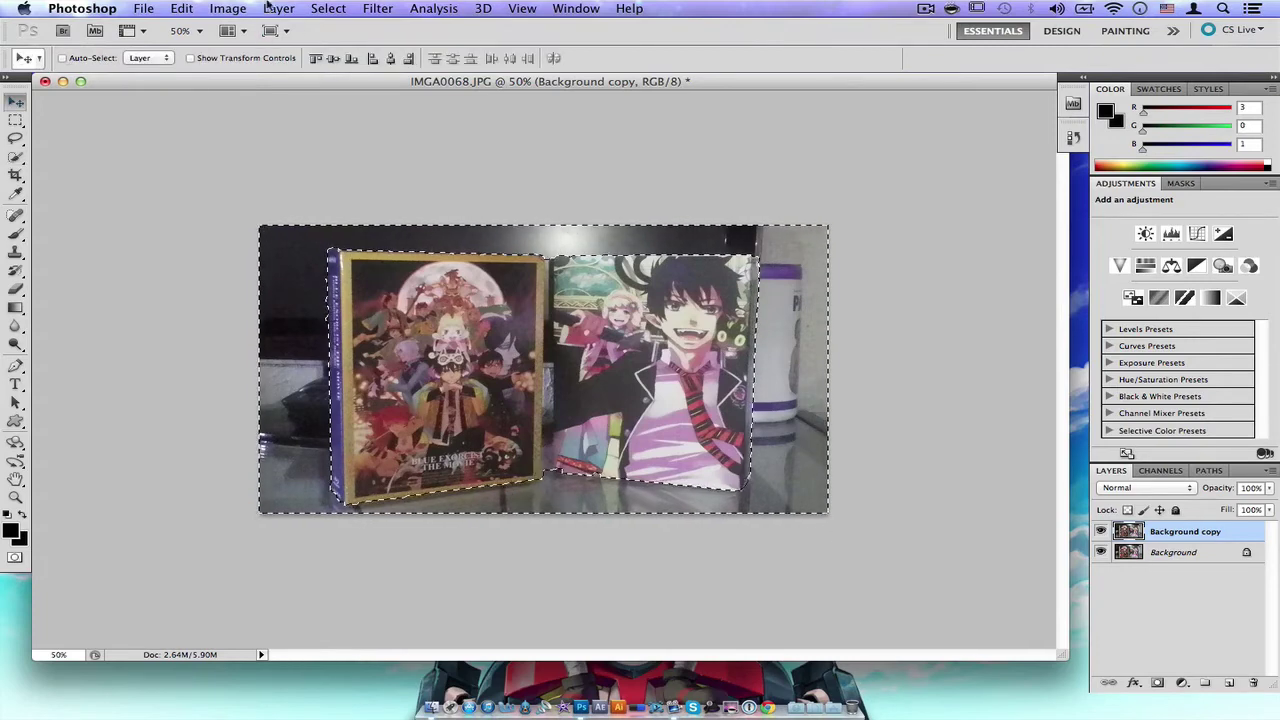
pyautogui.click(230, 9)
pyautogui.moveTo(313, 63)
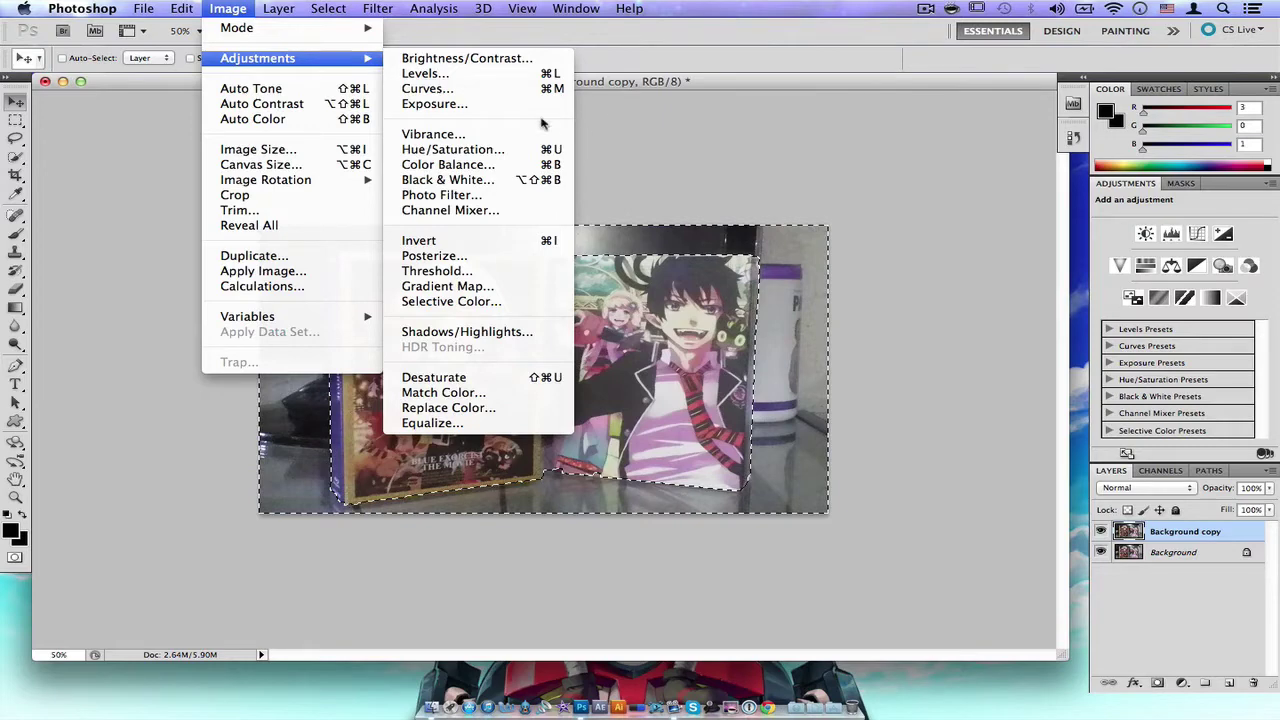
pyautogui.click(455, 134)
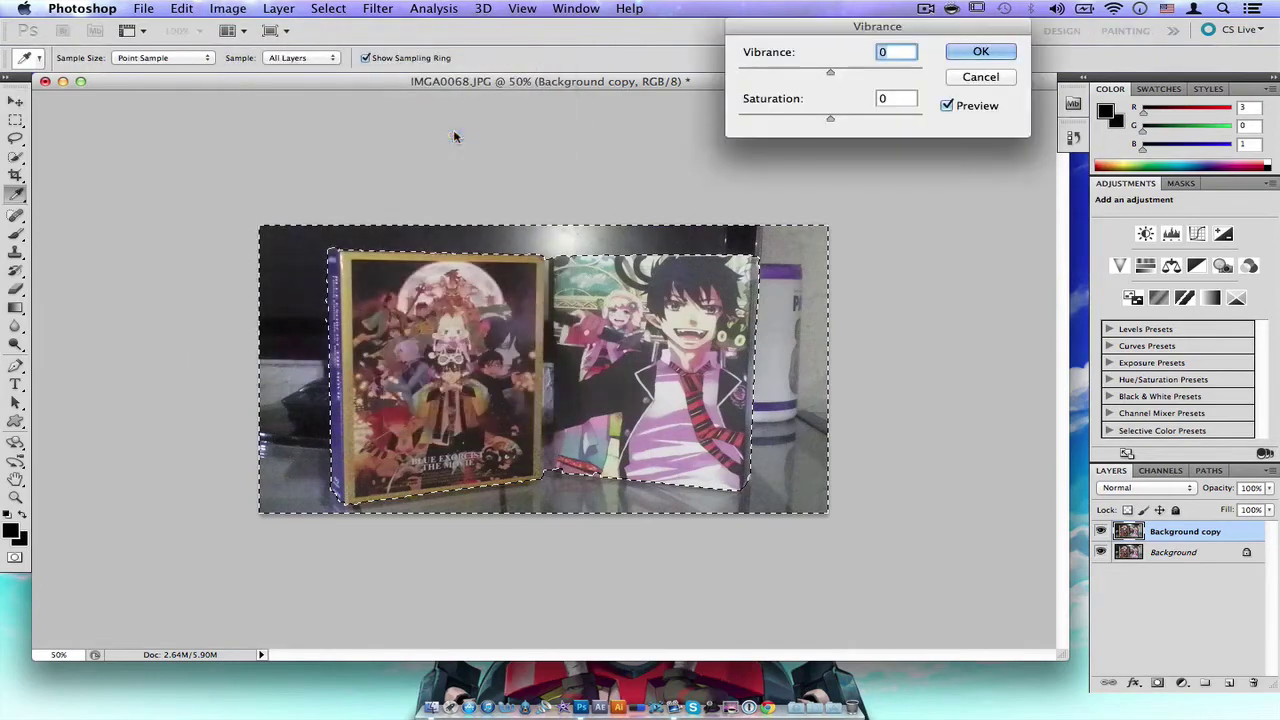
pyautogui.moveTo(830, 77); pyautogui.dragTo(731, 72)
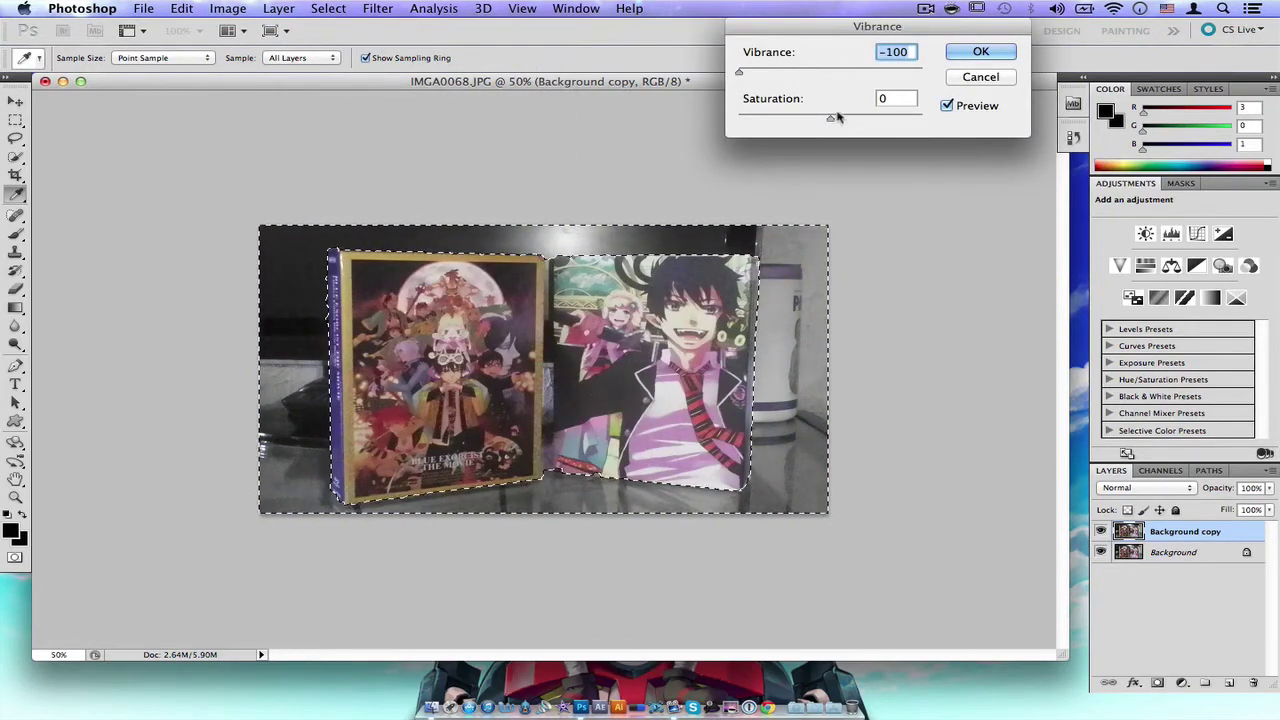
pyautogui.moveTo(831, 119); pyautogui.dragTo(731, 122)
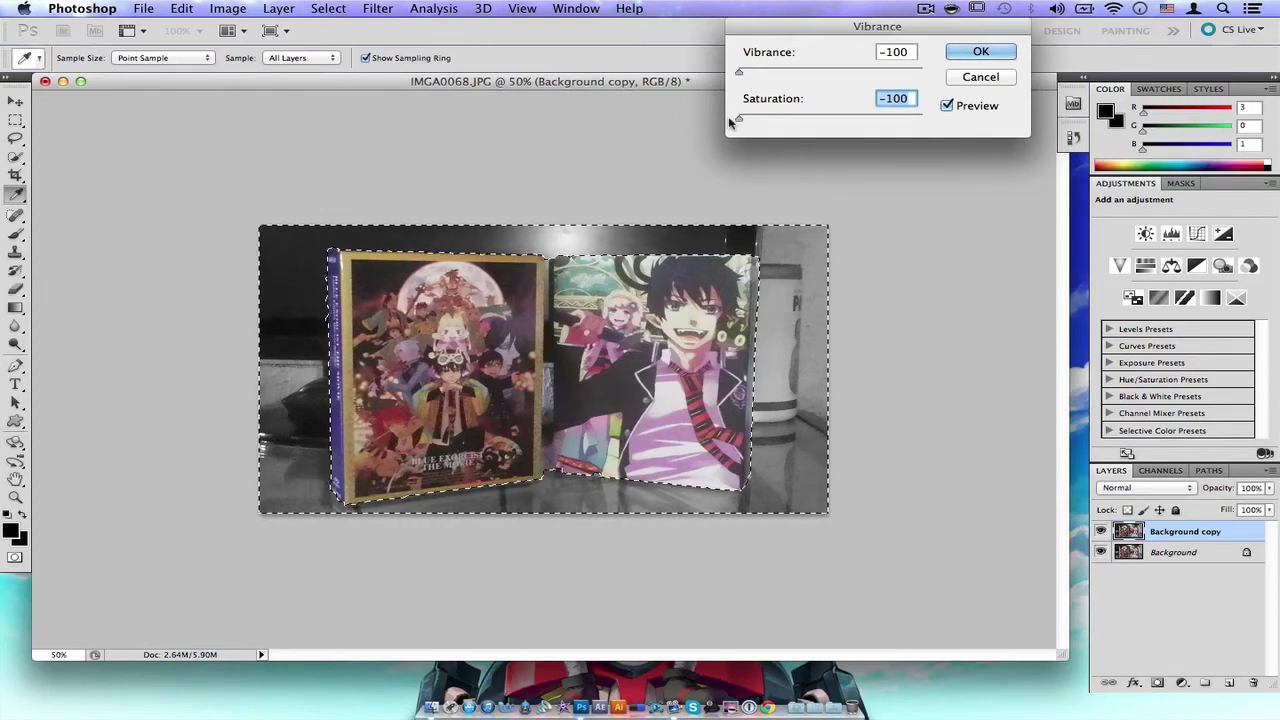
pyautogui.click(992, 52)
pyautogui.press('v')
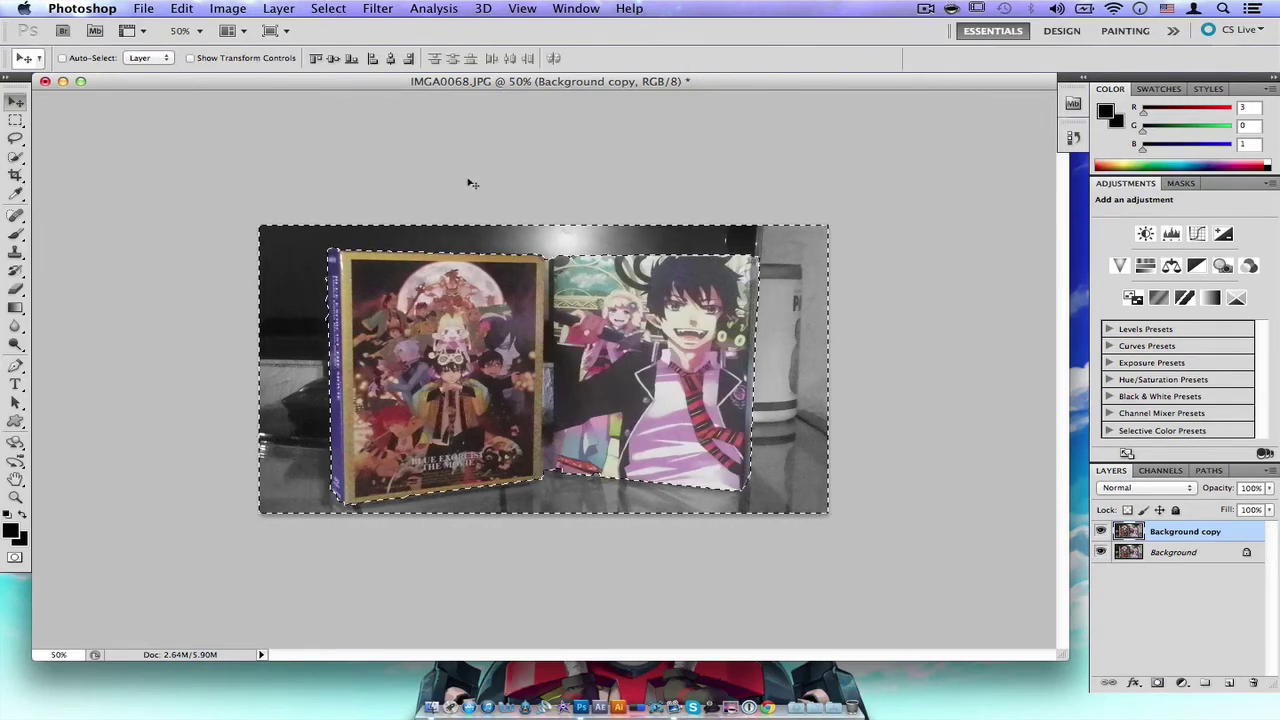
# Deselect the background area around the cases.
pyautogui.click(15, 157)
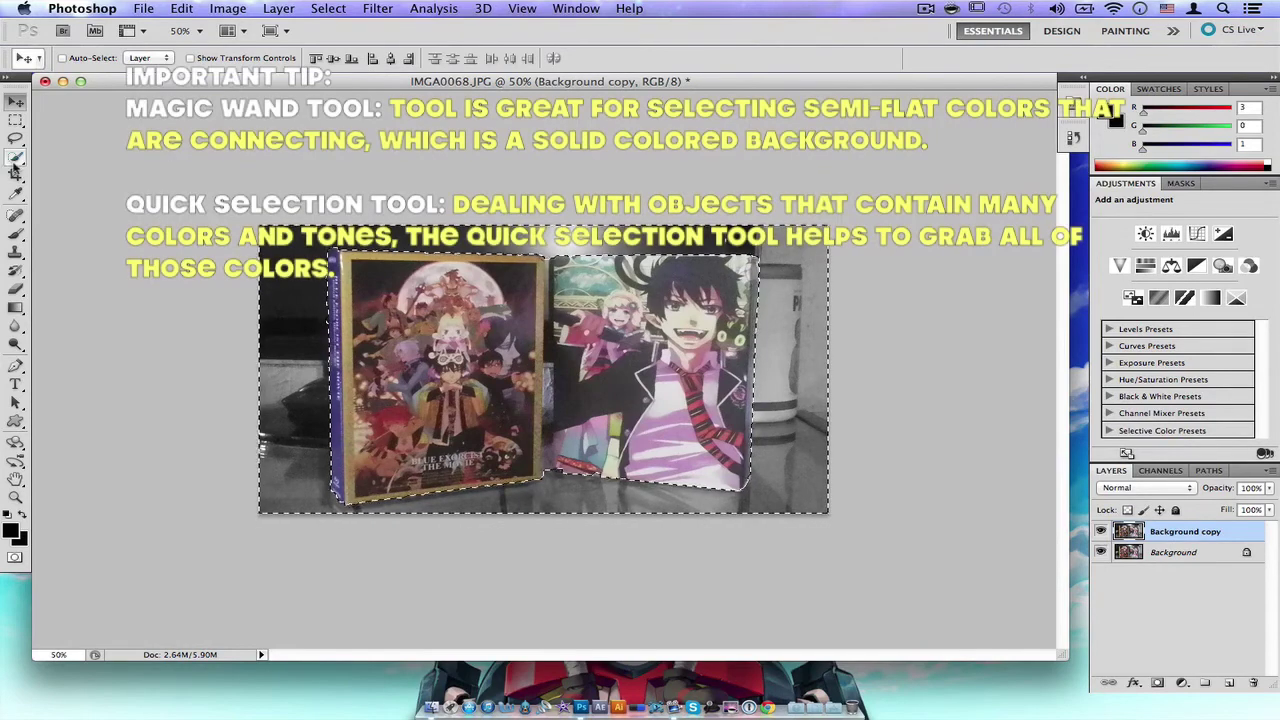
pyautogui.rightClick(289, 285)
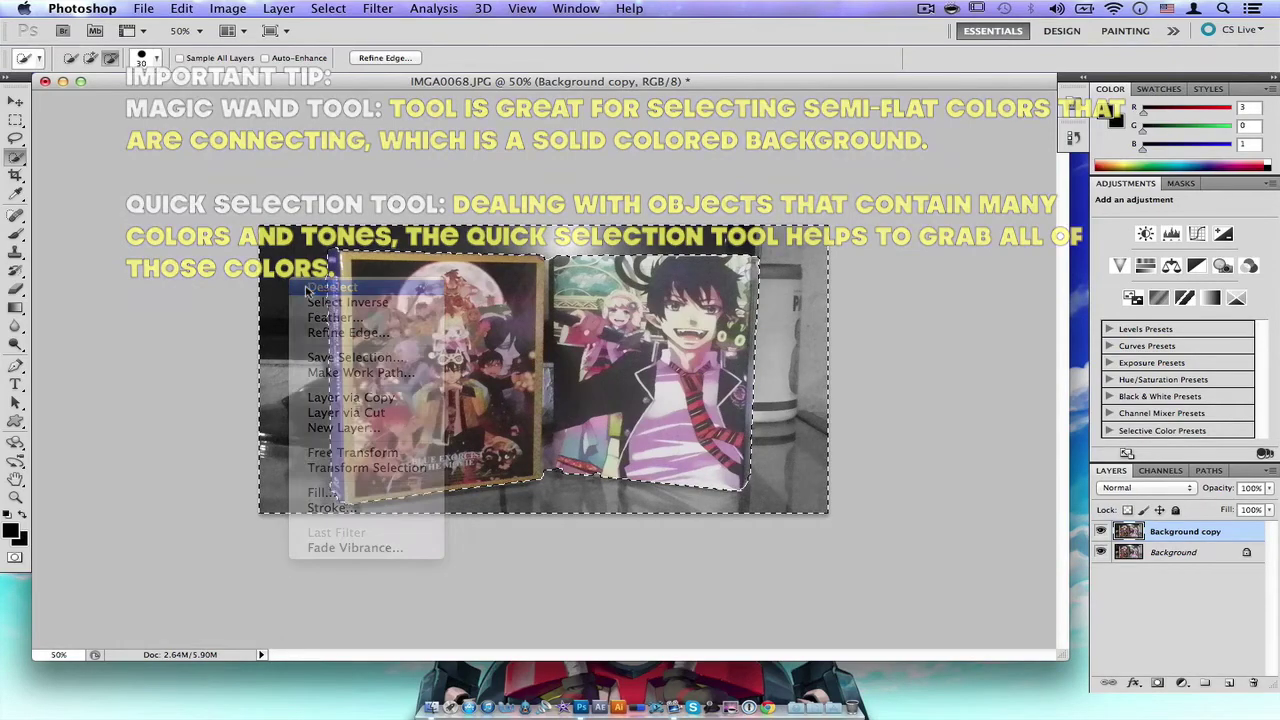
pyautogui.click(309, 289)
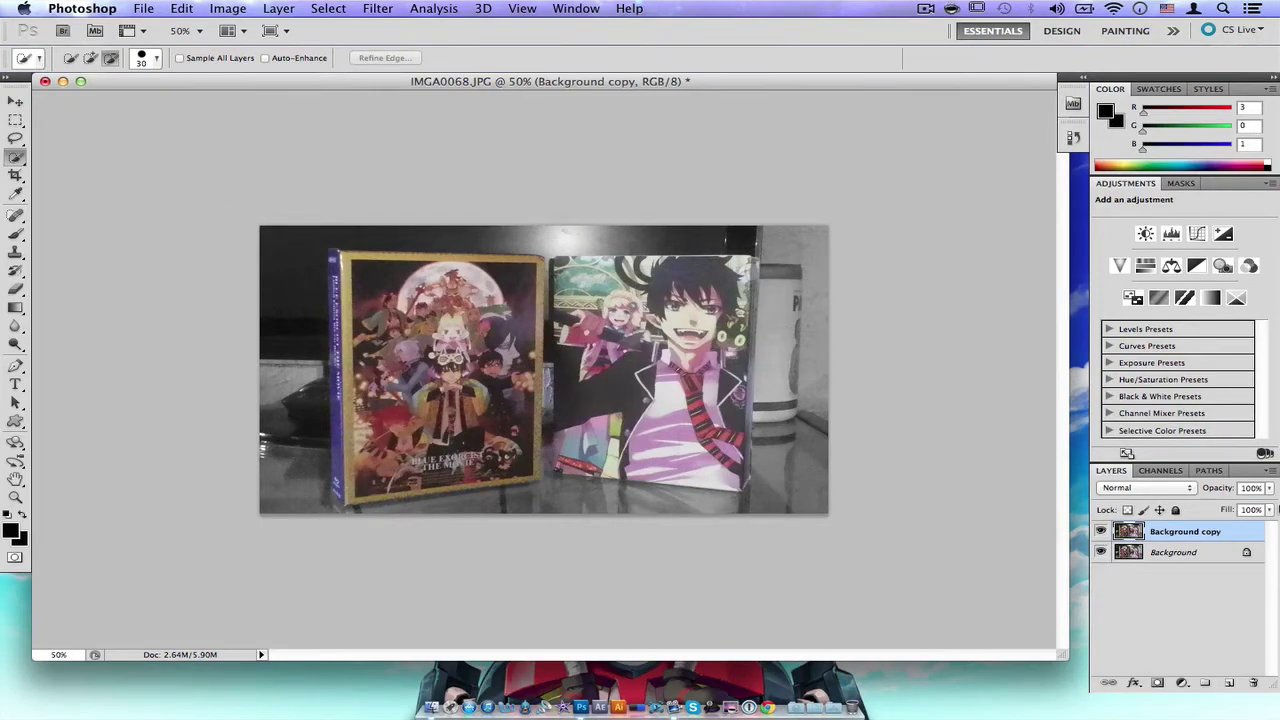
# Add an Inner Shadow effect to the Background copy layer with choke 90% and size 24 px.
pyautogui.doubleClick(1247, 532)
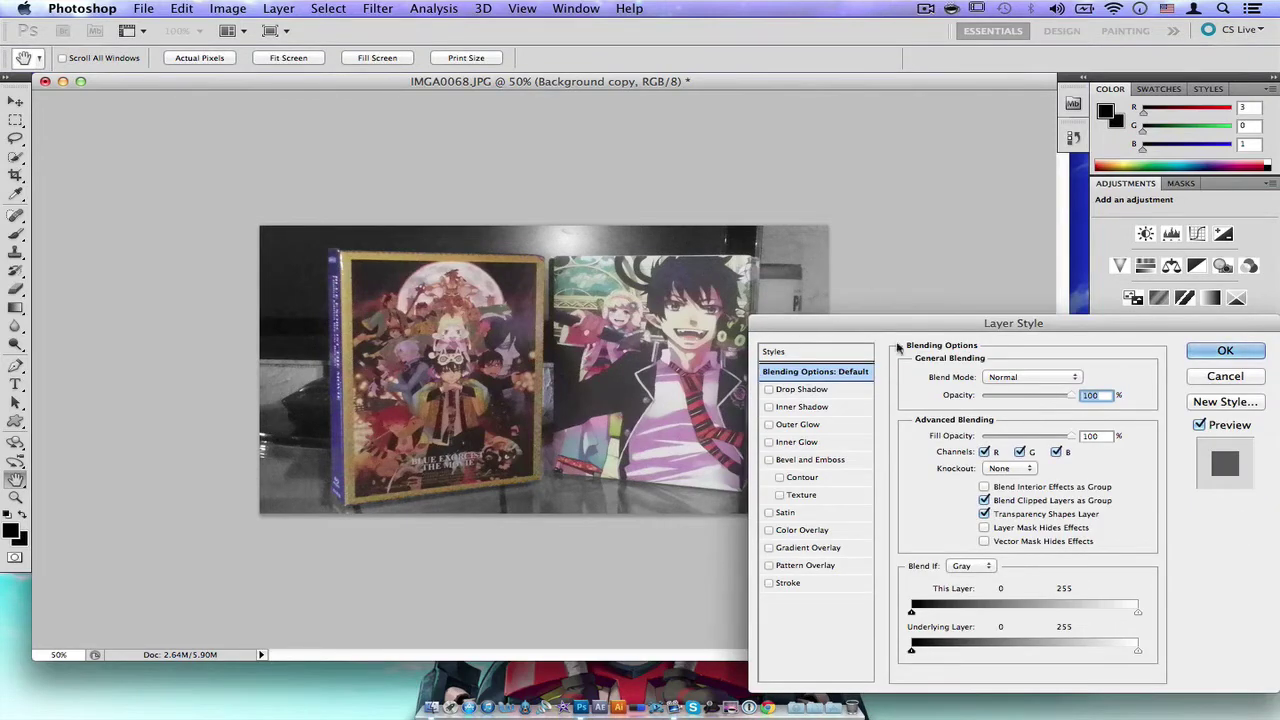
pyautogui.click(855, 407)
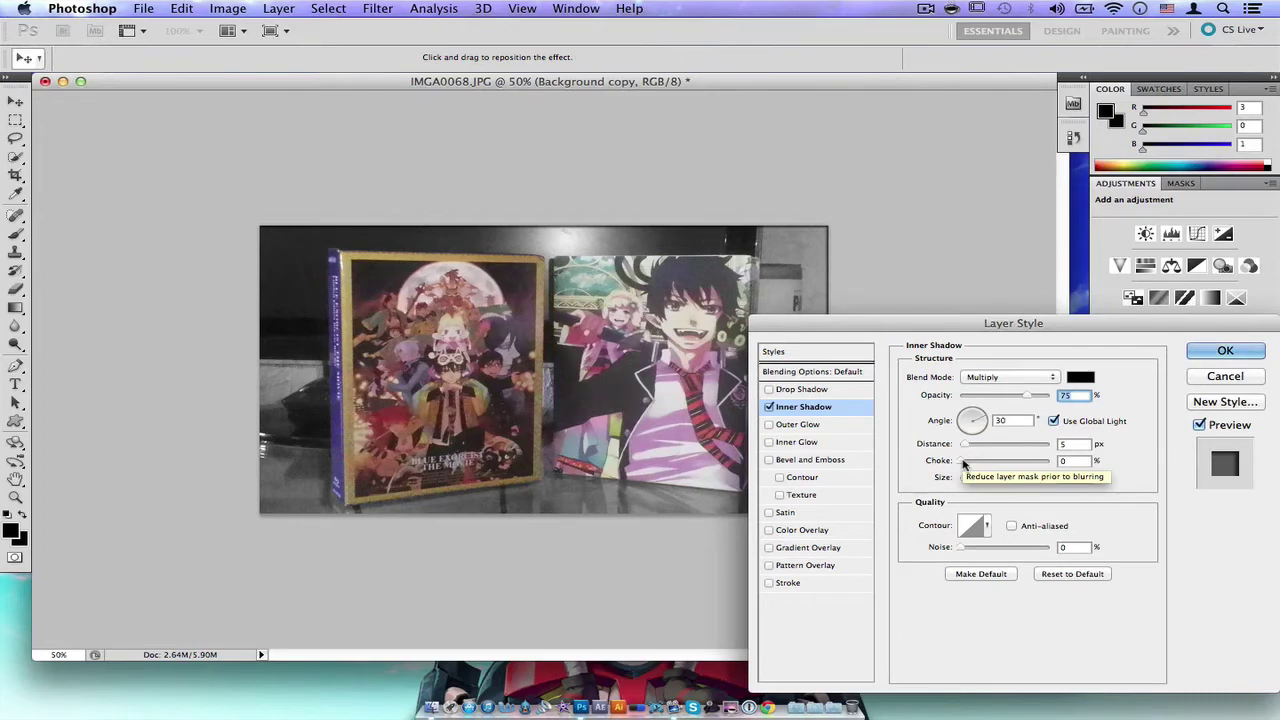
pyautogui.moveTo(963, 462); pyautogui.dragTo(1040, 461)
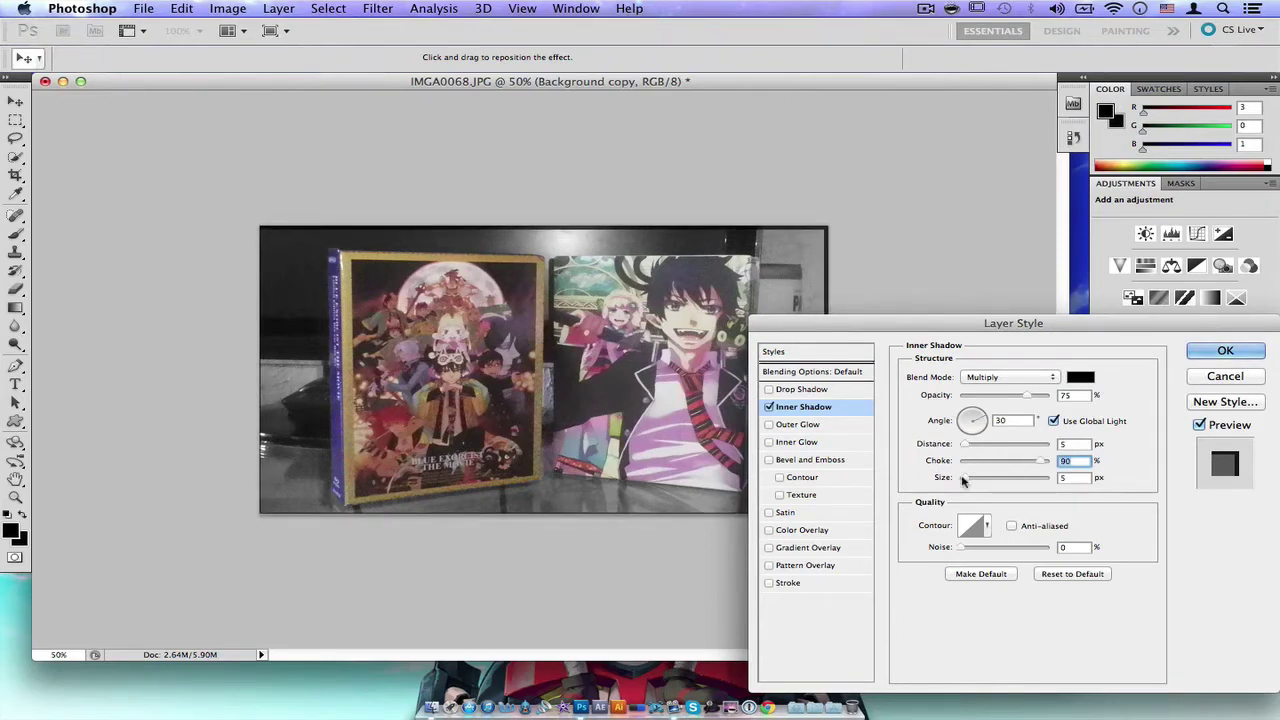
pyautogui.moveTo(968, 479)
pyautogui.mouseDown()
pyautogui.moveTo(1005, 478)
pyautogui.moveTo(975, 478)
pyautogui.mouseUp()
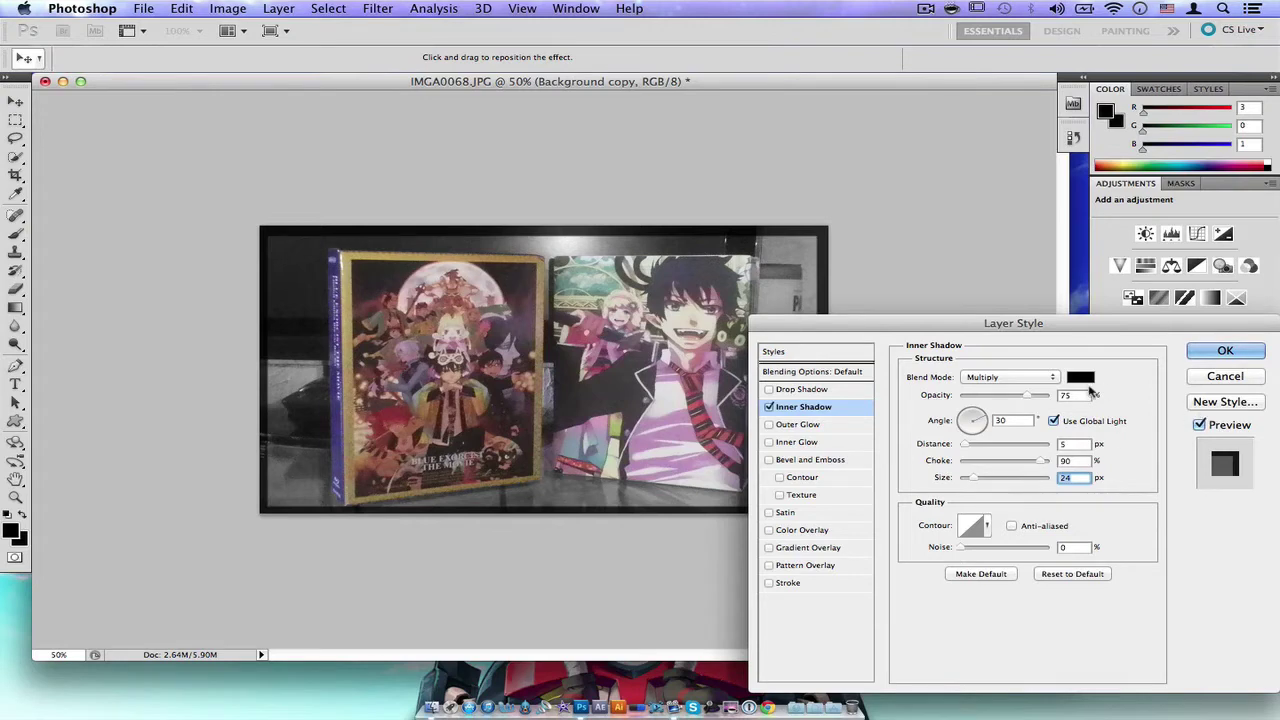
# Set the inner shadow color to near-black 060606 and apply the layer style.
pyautogui.click(1035, 380)
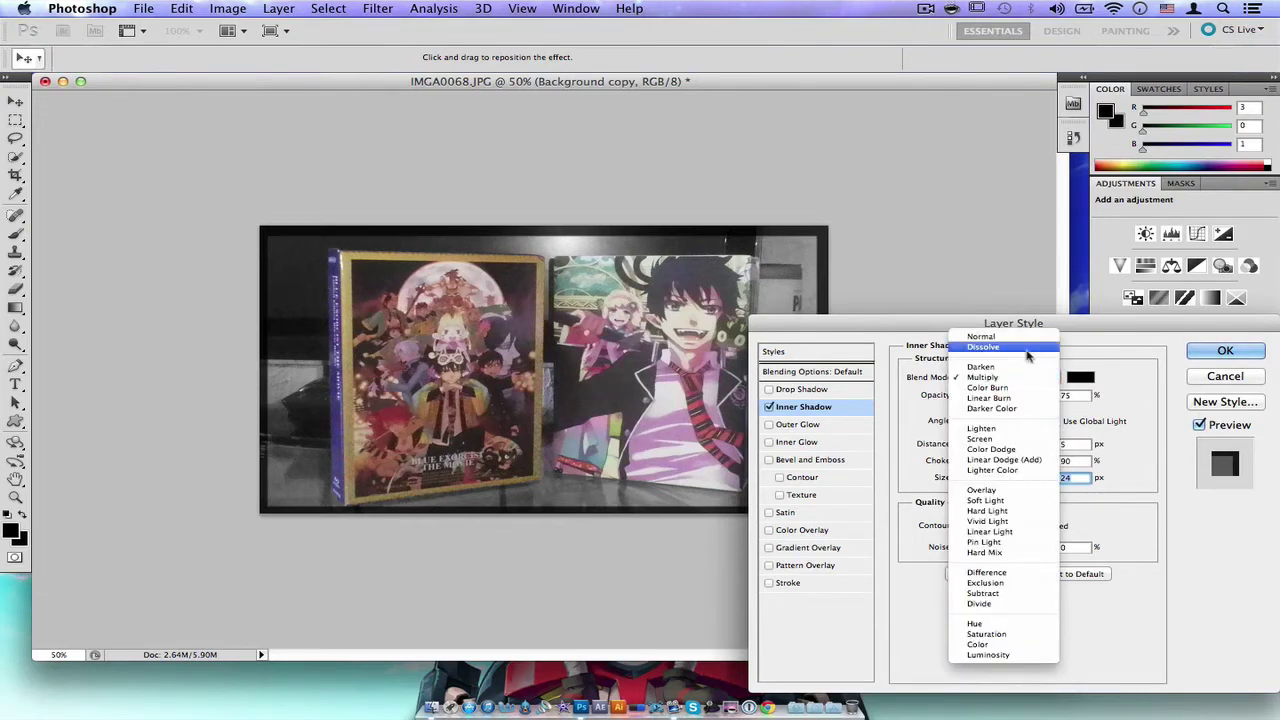
pyautogui.click(1131, 374)
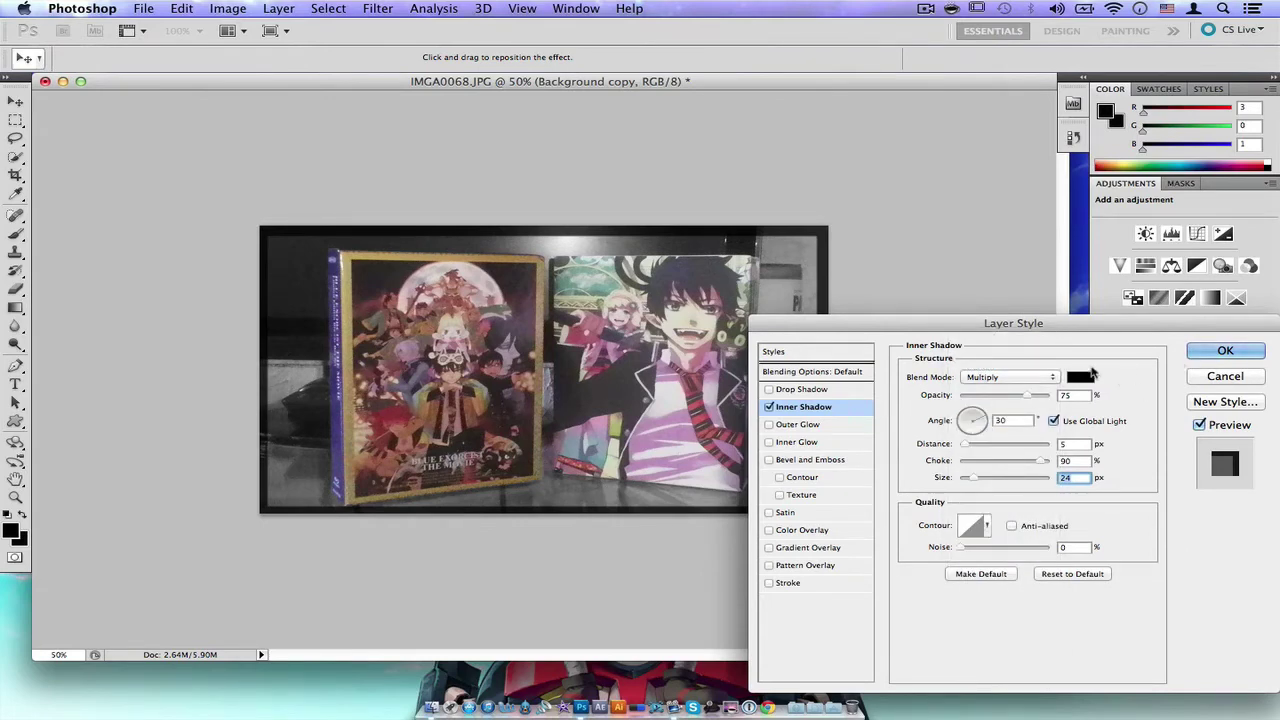
pyautogui.click(1088, 378)
pyautogui.click(987, 436)
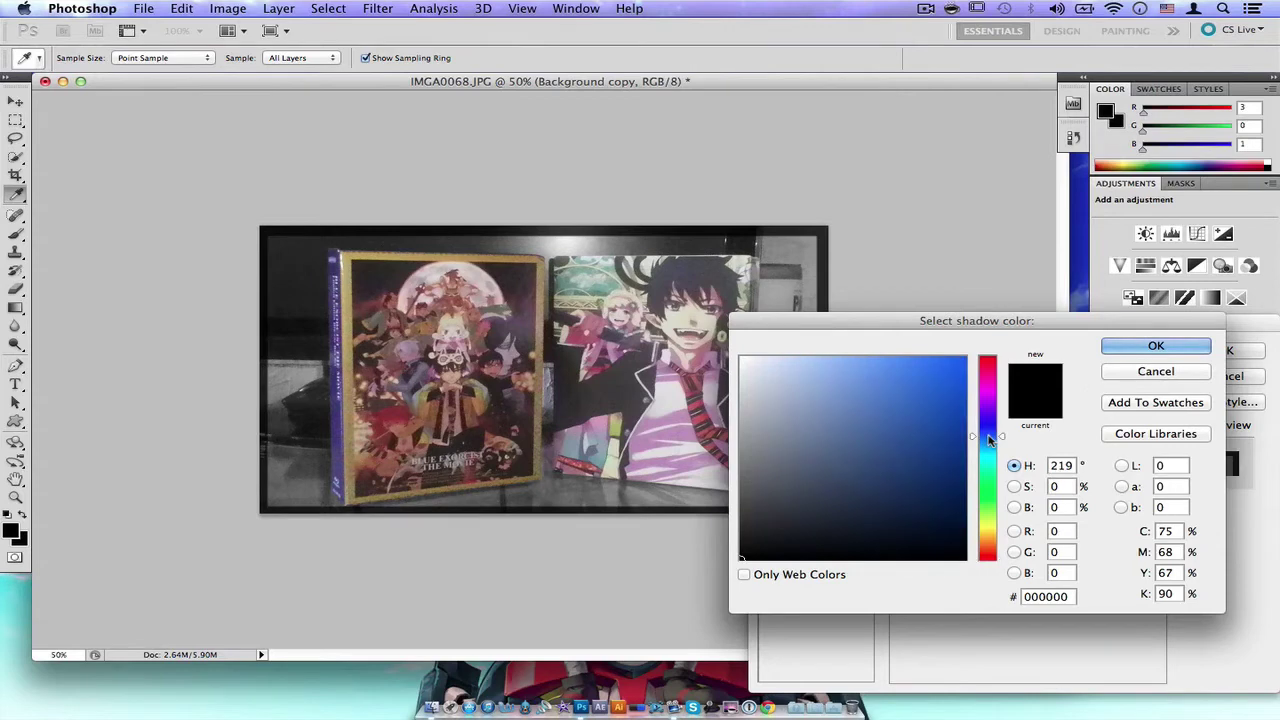
pyautogui.click(987, 446)
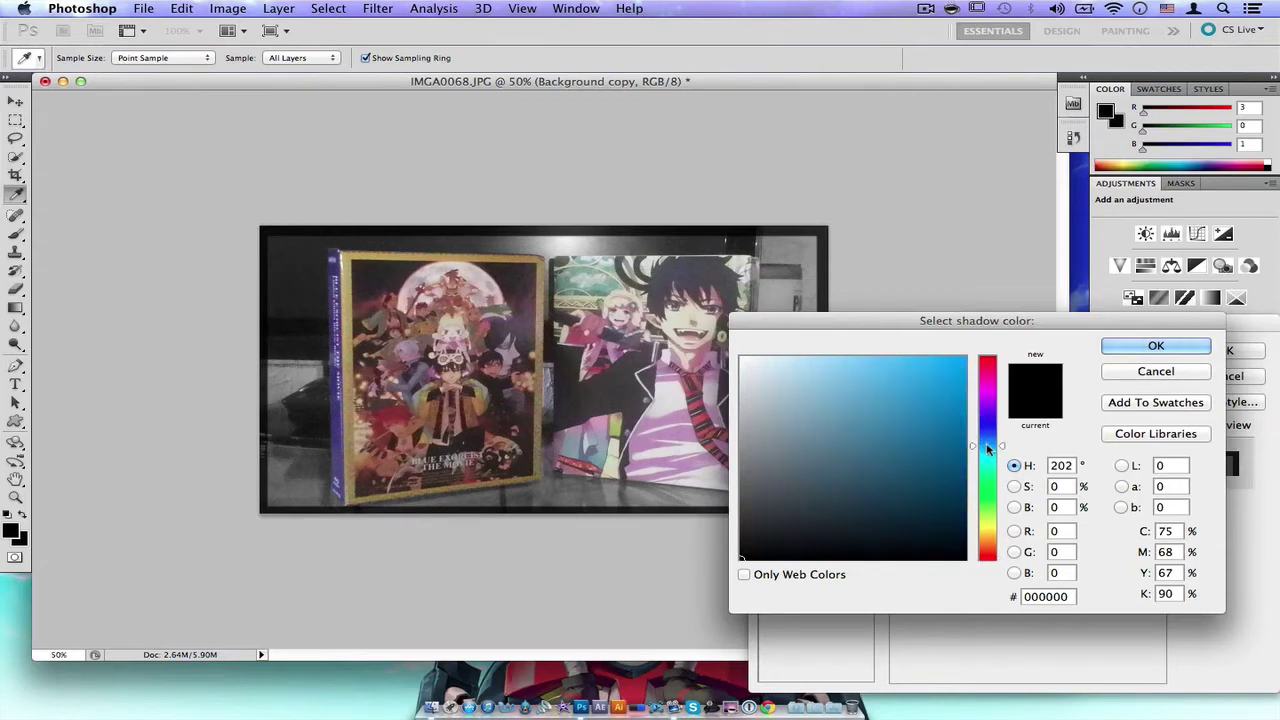
pyautogui.click(958, 359)
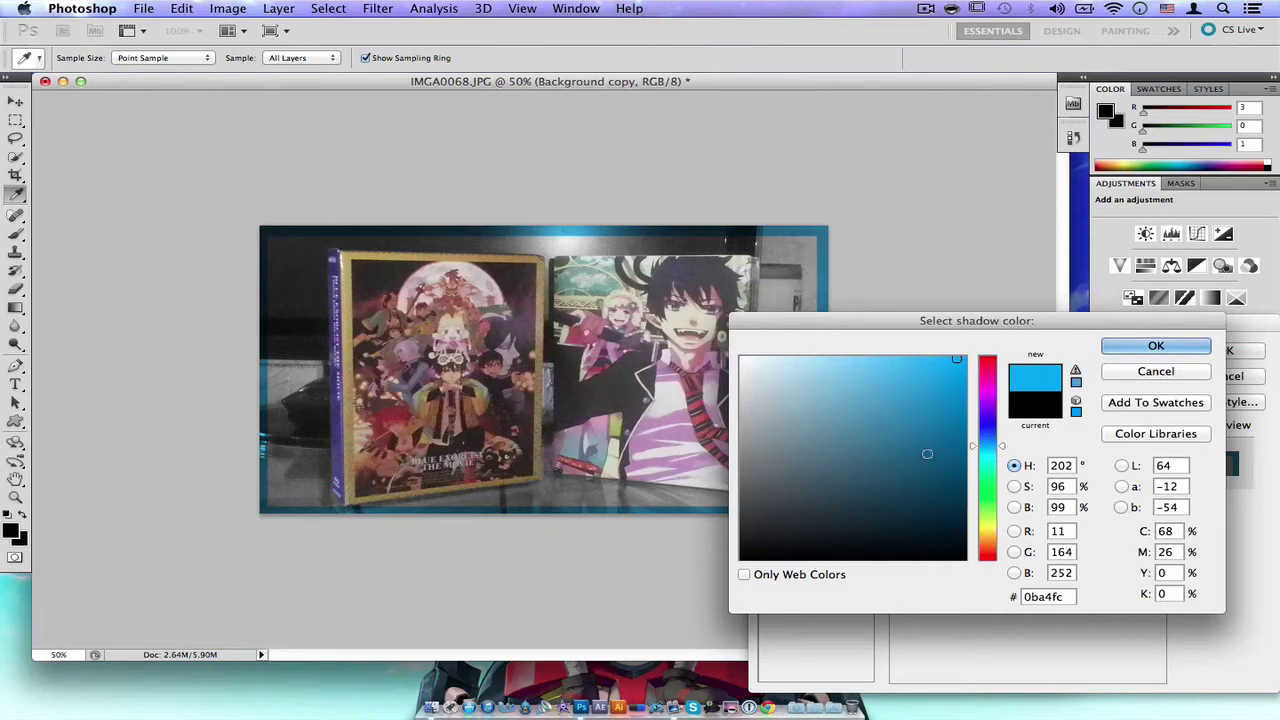
pyautogui.click(743, 555)
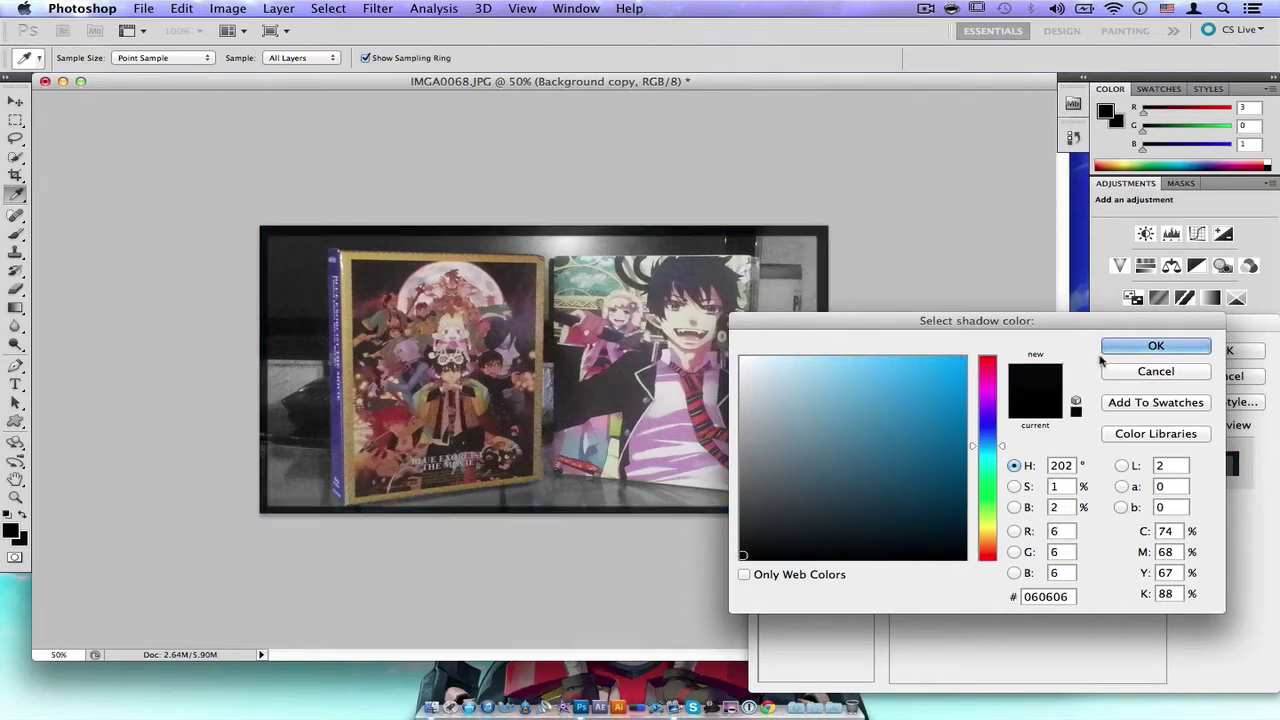
pyautogui.click(1165, 345)
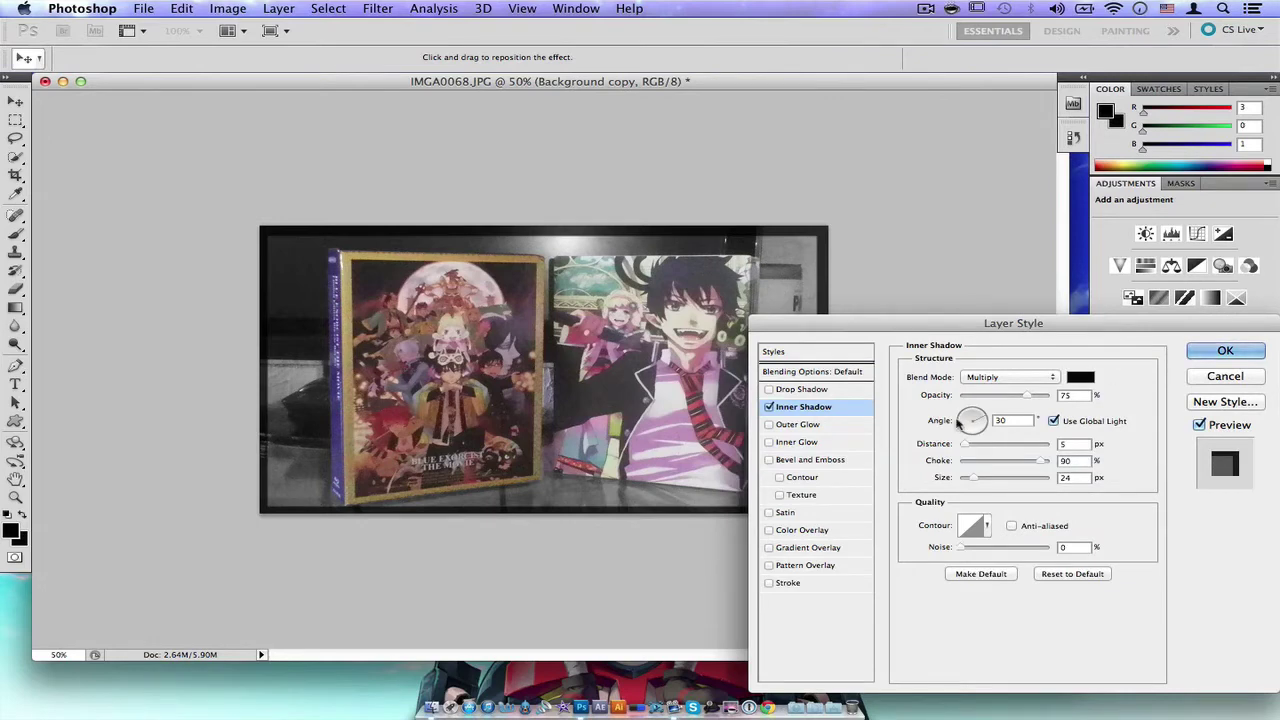
pyautogui.click(1227, 353)
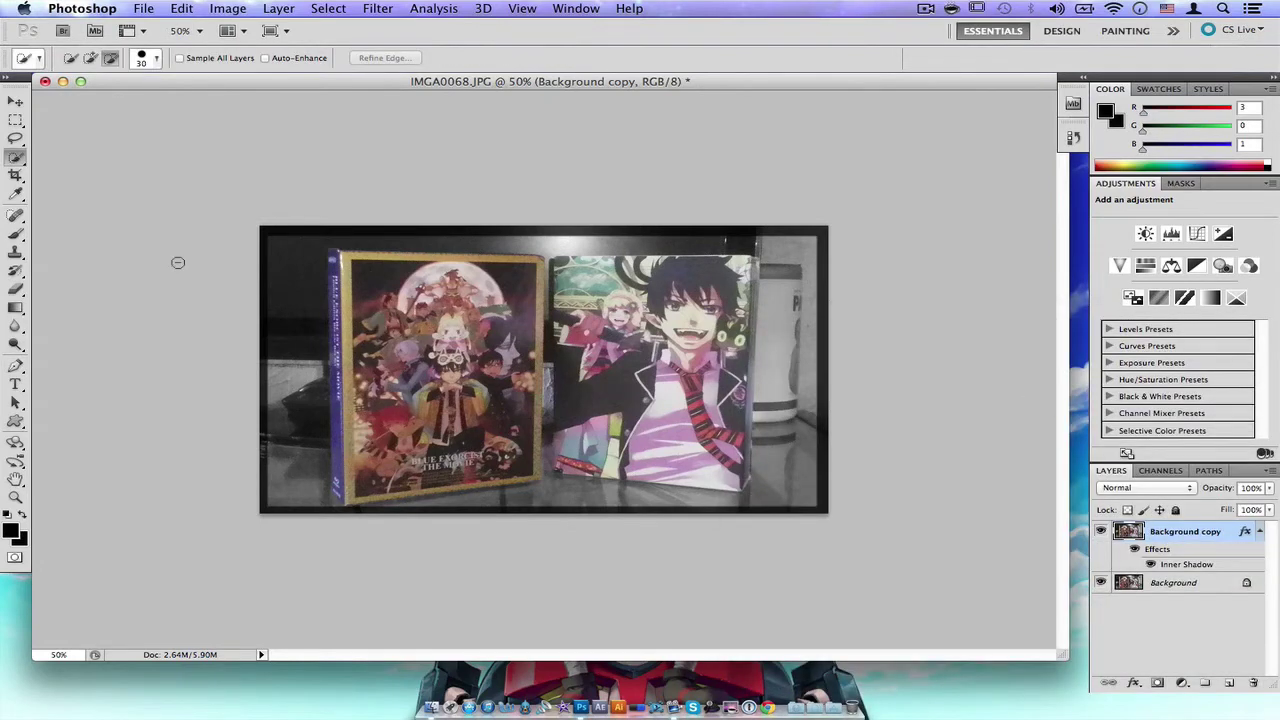
# Set the Type tool's text color to light blue 2badf8.
pyautogui.click(15, 388)
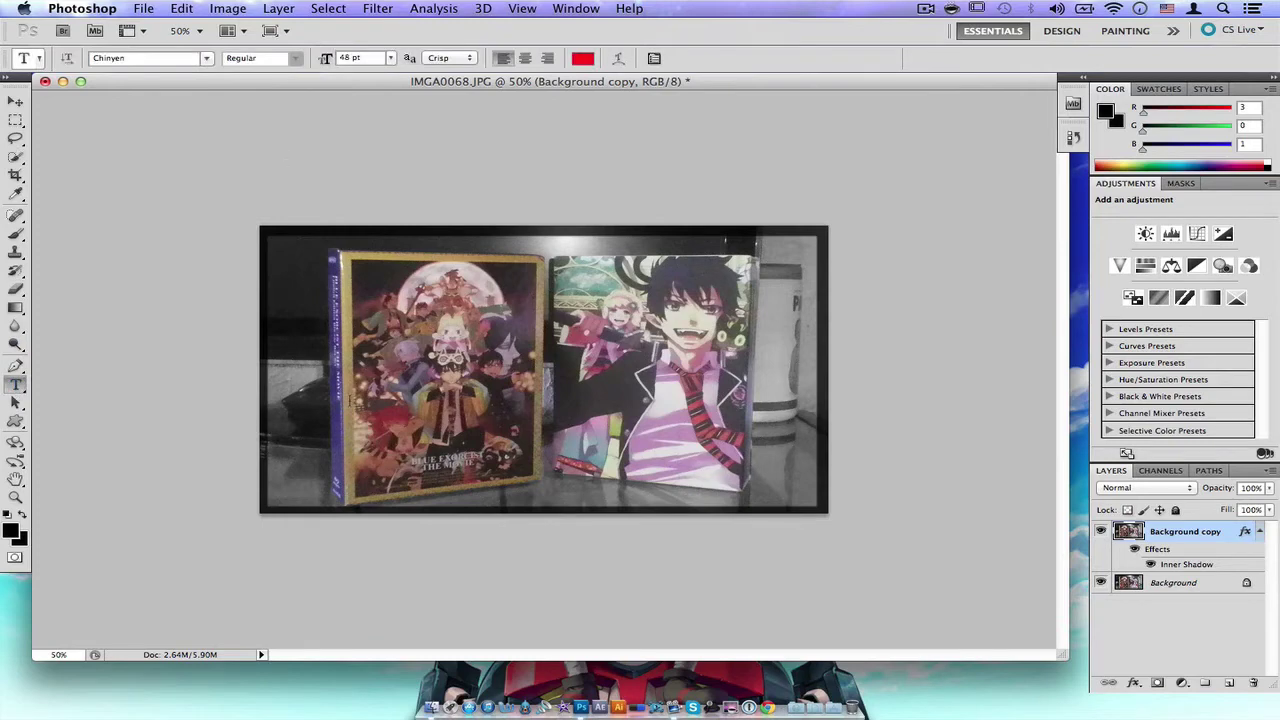
pyautogui.click(582, 58)
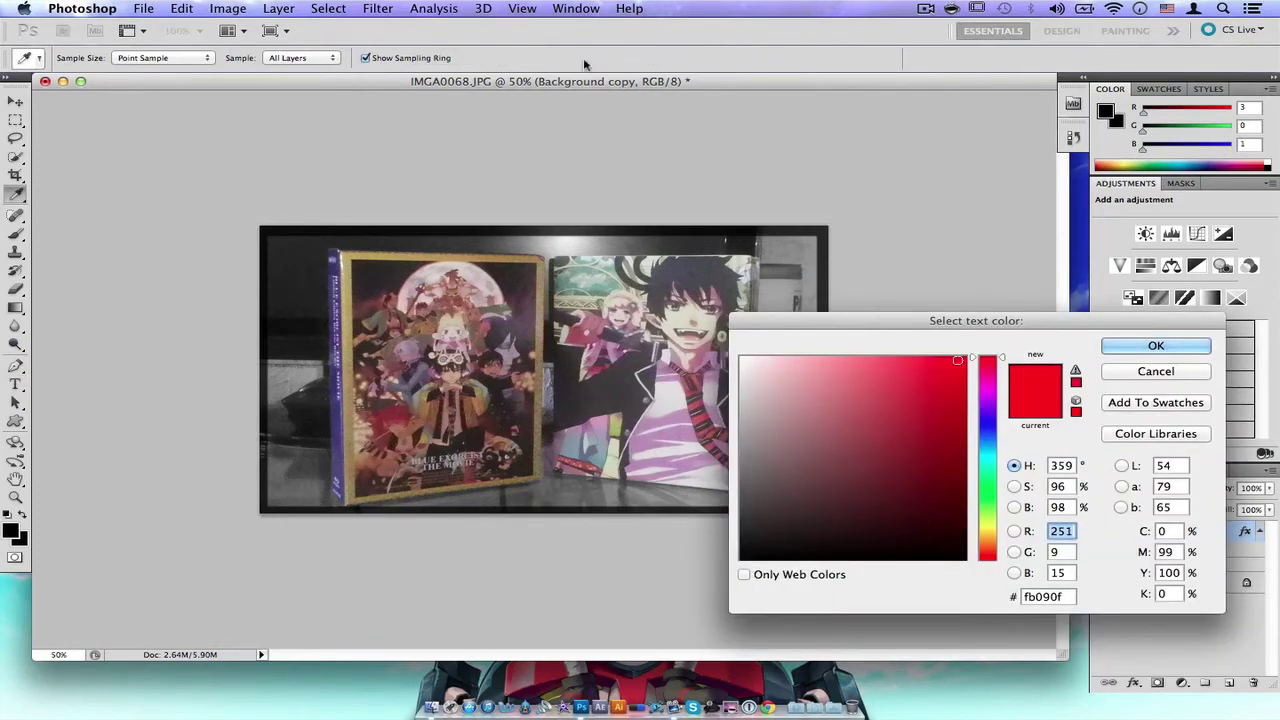
pyautogui.click(986, 440)
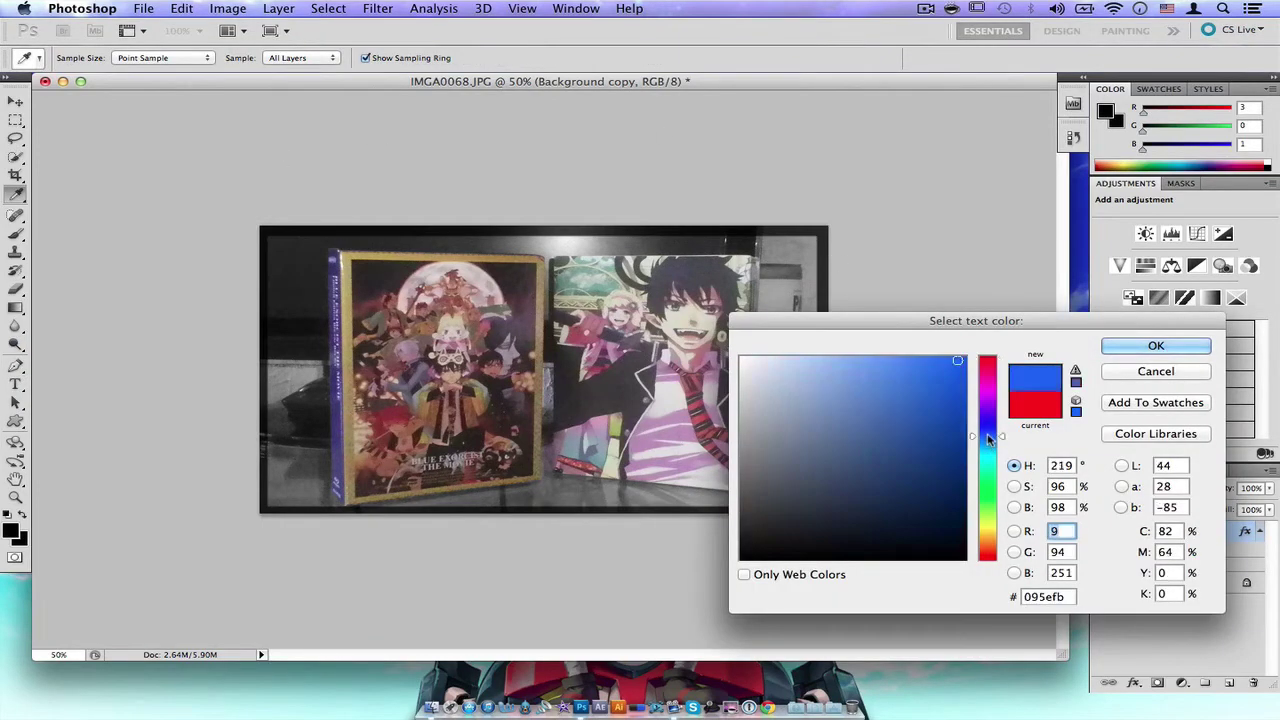
pyautogui.moveTo(972, 440); pyautogui.dragTo(971, 446)
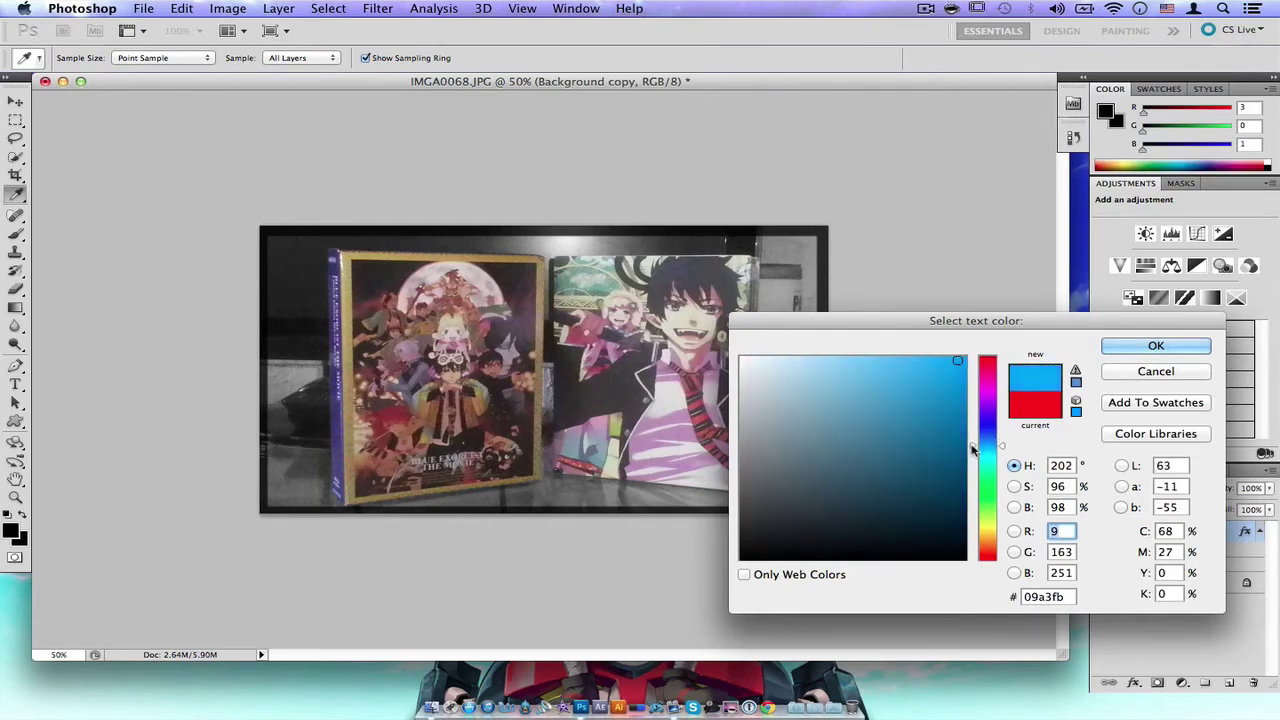
pyautogui.click(927, 364)
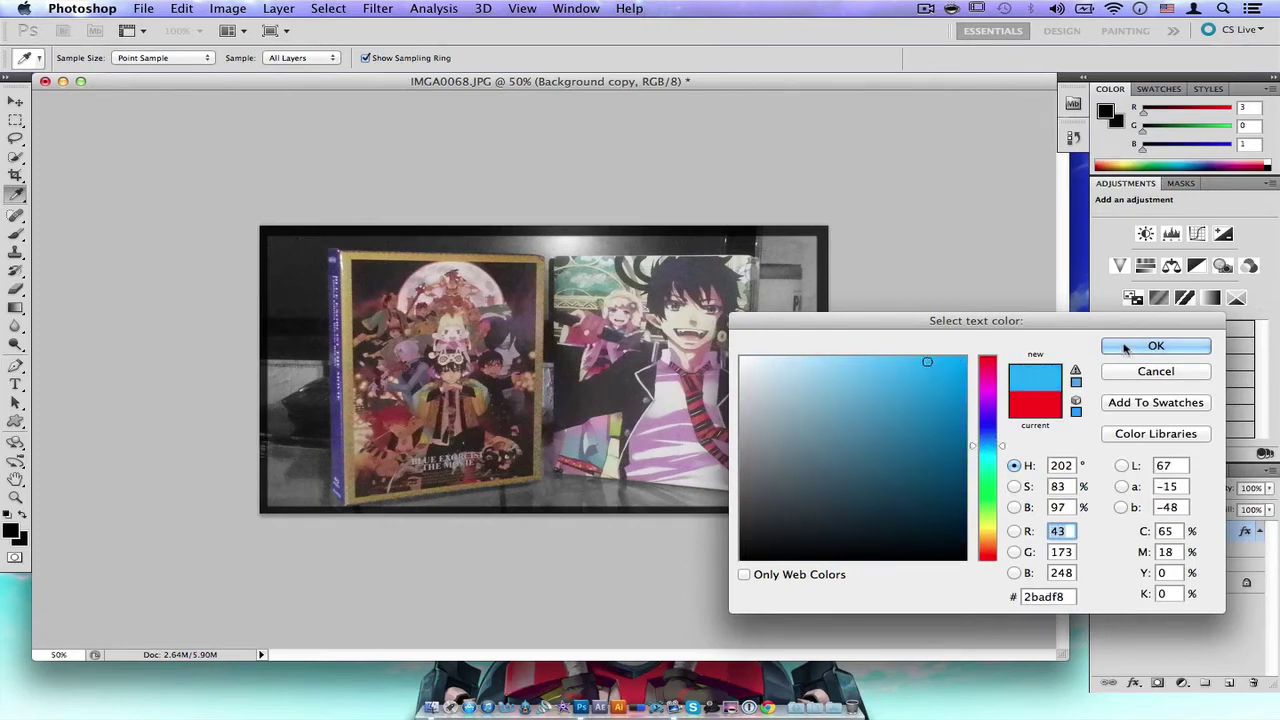
pyautogui.press('Return')
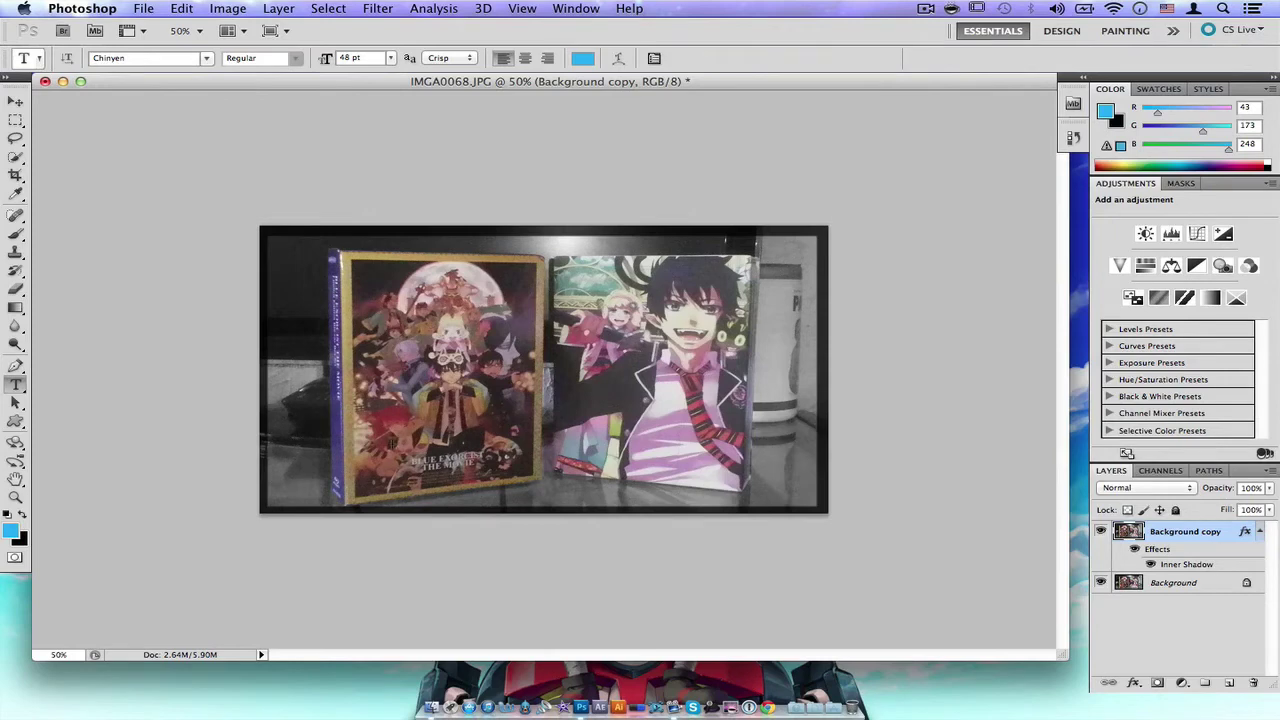
# Add the text "Blue Exocist Limited Edition" across the lower part of the cases and move it slightly lower.
pyautogui.click(394, 454)
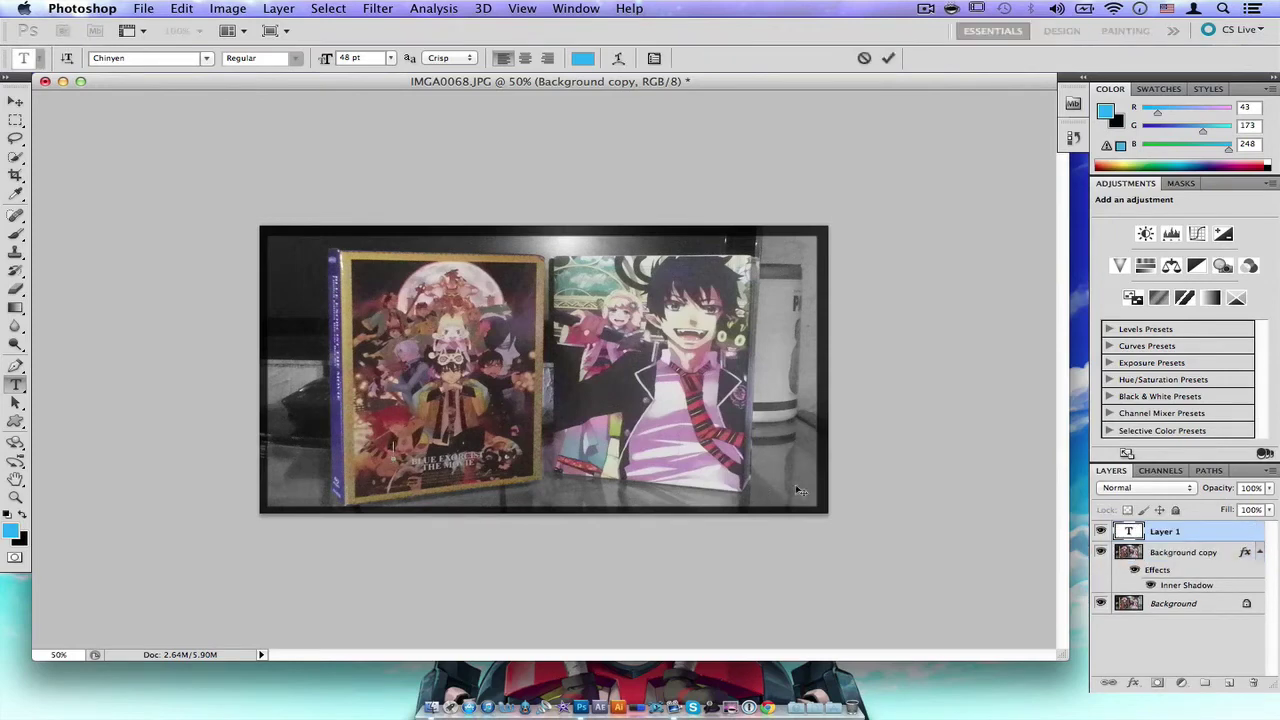
pyautogui.write('BLUE Exo')
pyautogui.press('BackSpace')
pyautogui.press('BackSpace')
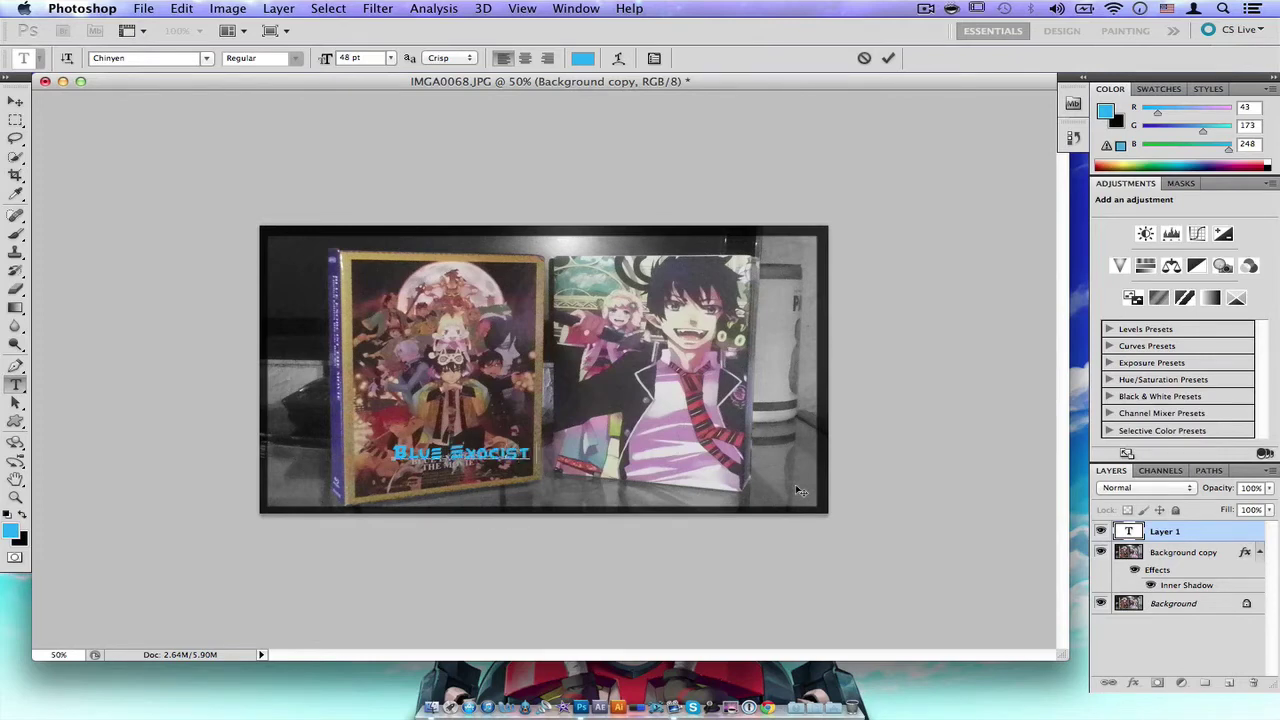
pyautogui.write('xocist Limited Edition')
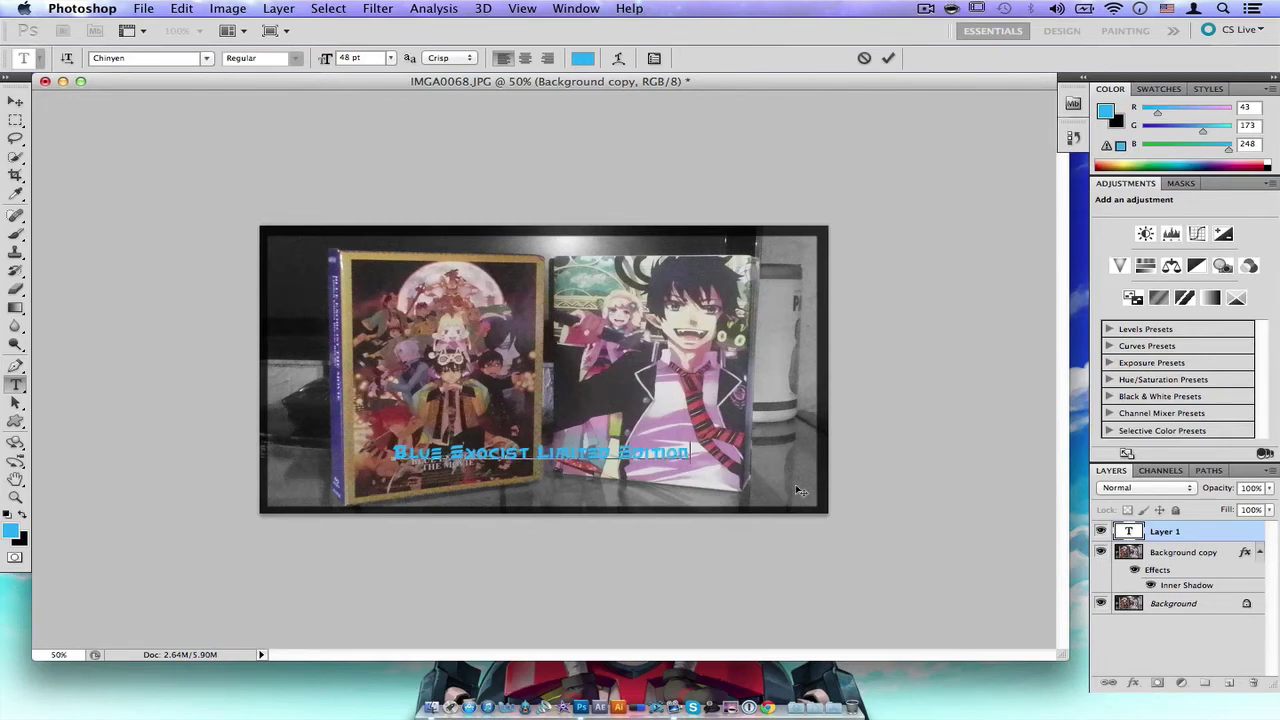
pyautogui.click(15, 97)
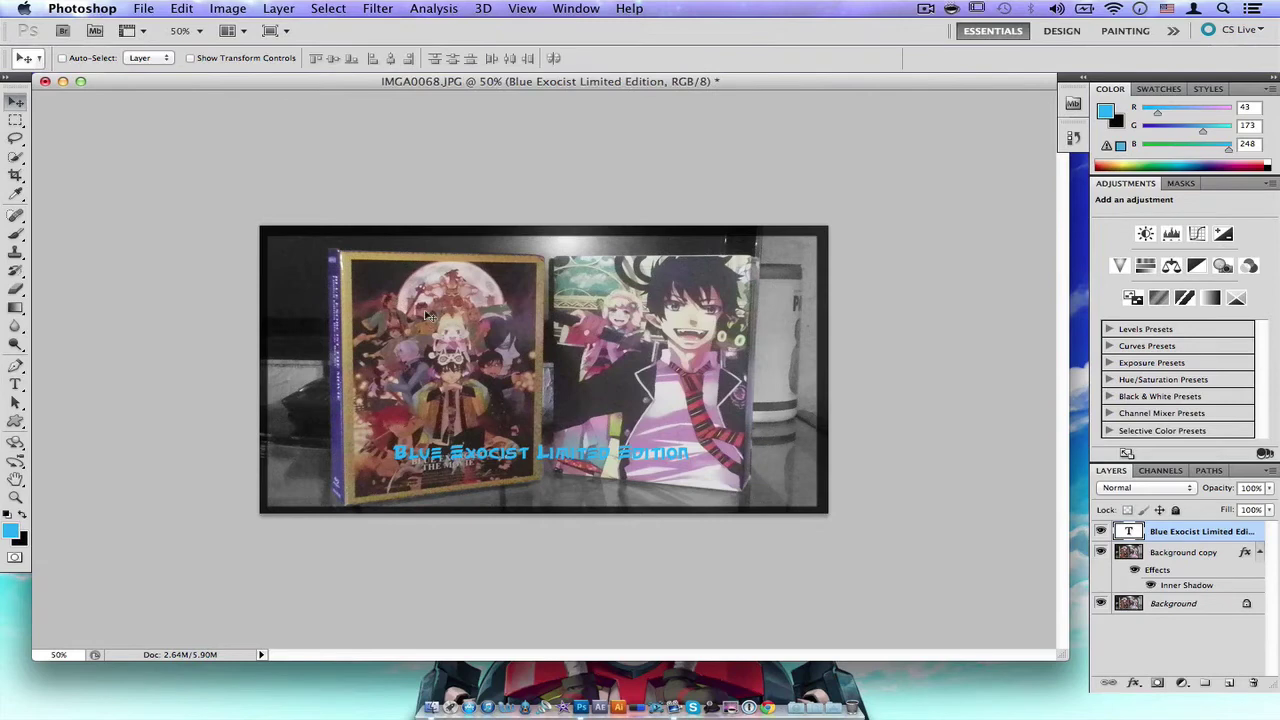
pyautogui.moveTo(481, 455)
pyautogui.mouseDown()
pyautogui.moveTo(503, 466)
pyautogui.moveTo(490, 466)
pyautogui.mouseUp()
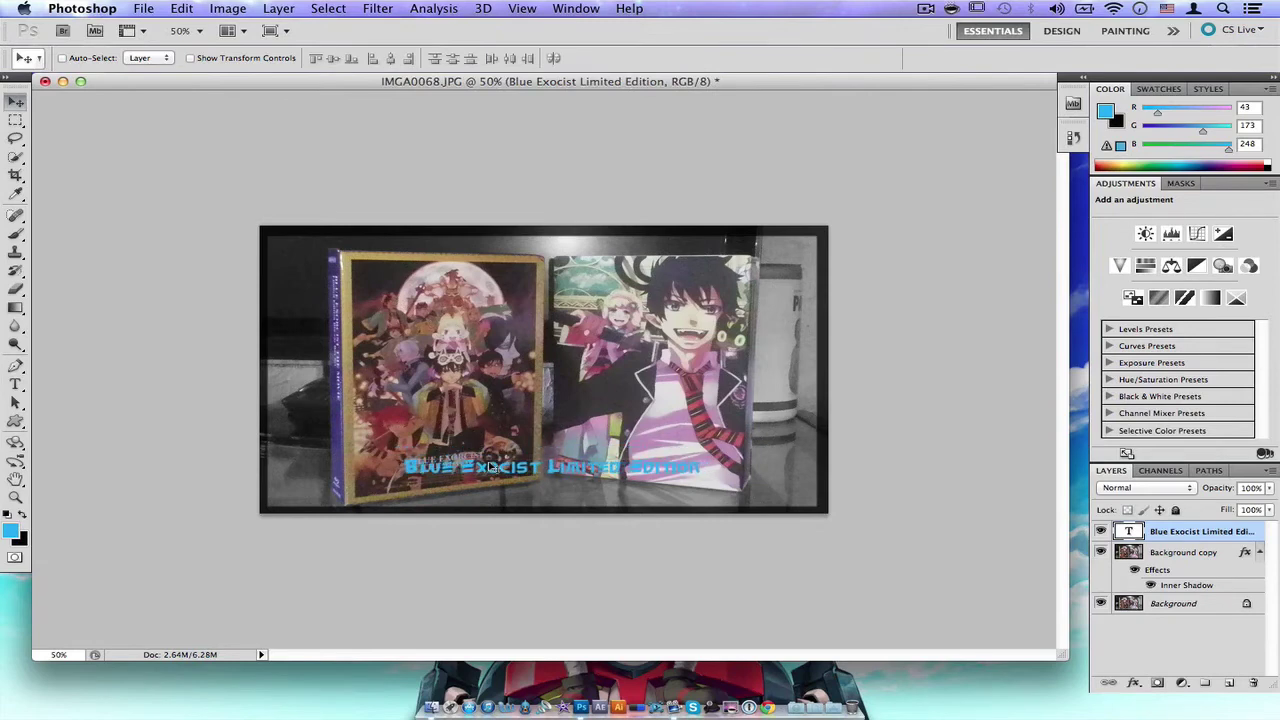
# Add a Drop Shadow effect with spread 79% and size 10 px to the text layer and apply the layer style.
pyautogui.doubleClick(1258, 531)
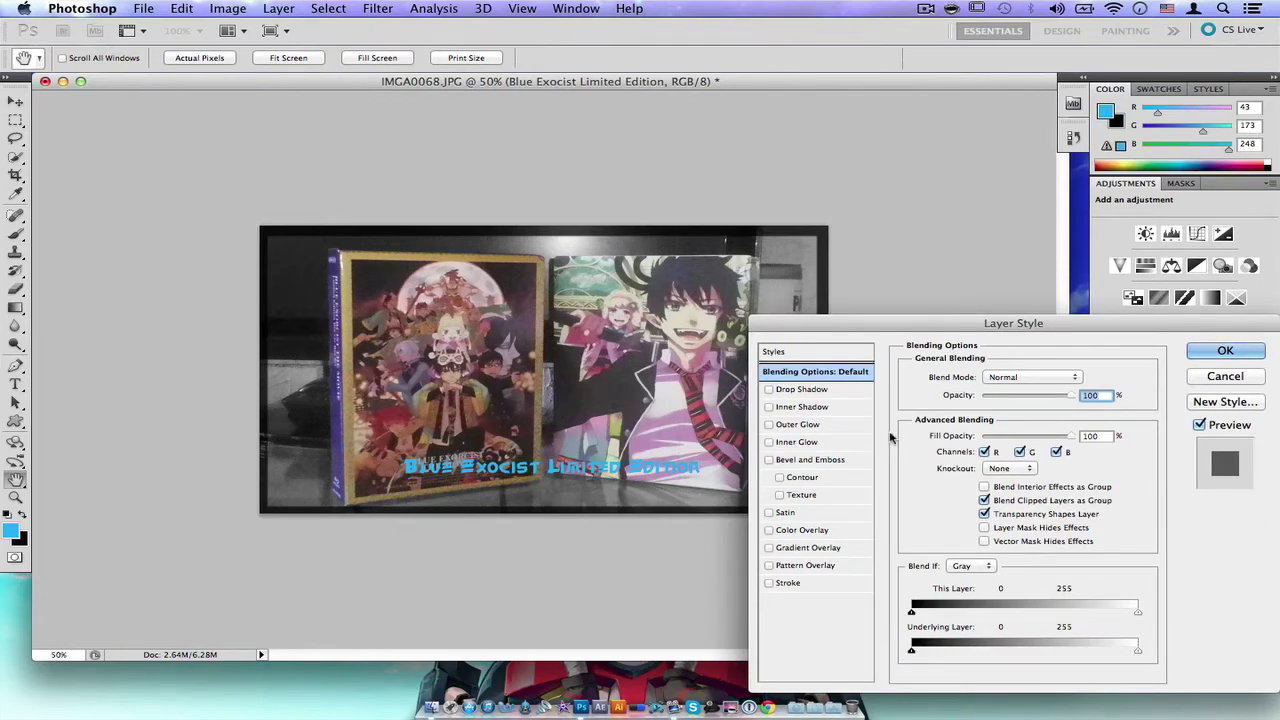
pyautogui.click(855, 390)
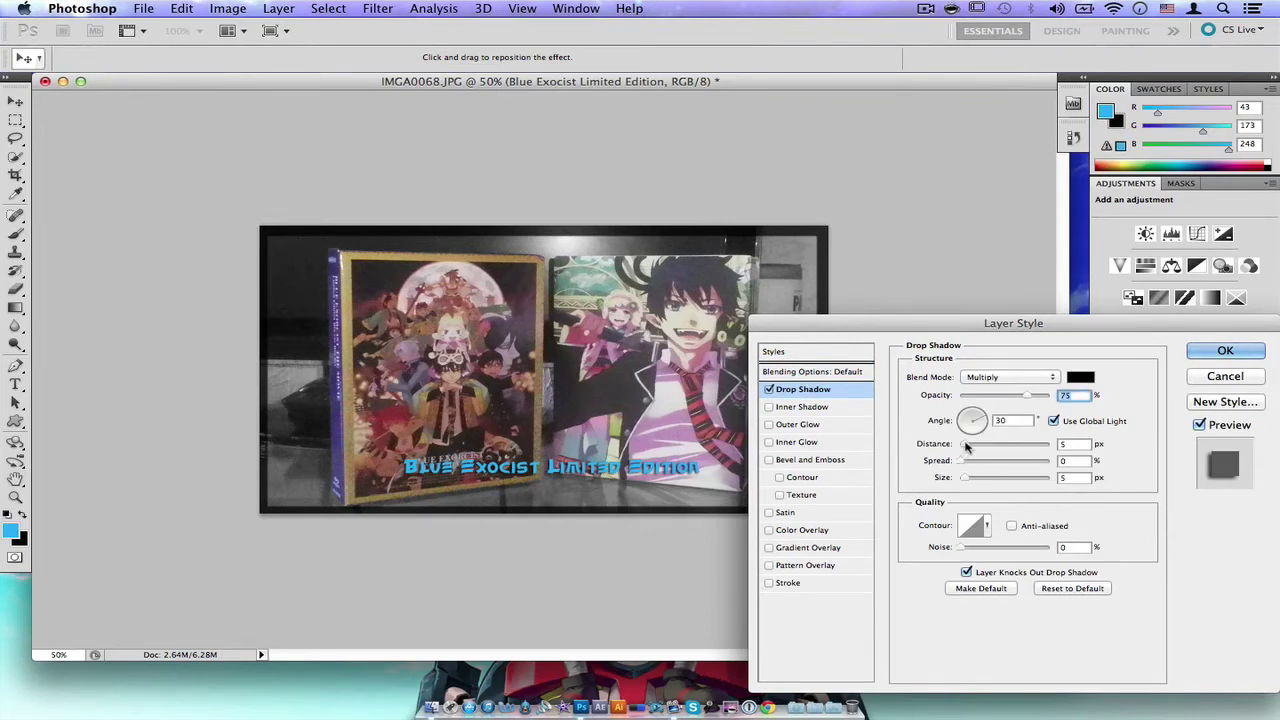
pyautogui.moveTo(965, 458)
pyautogui.mouseDown()
pyautogui.moveTo(1031, 461)
pyautogui.moveTo(968, 481)
pyautogui.mouseUp()
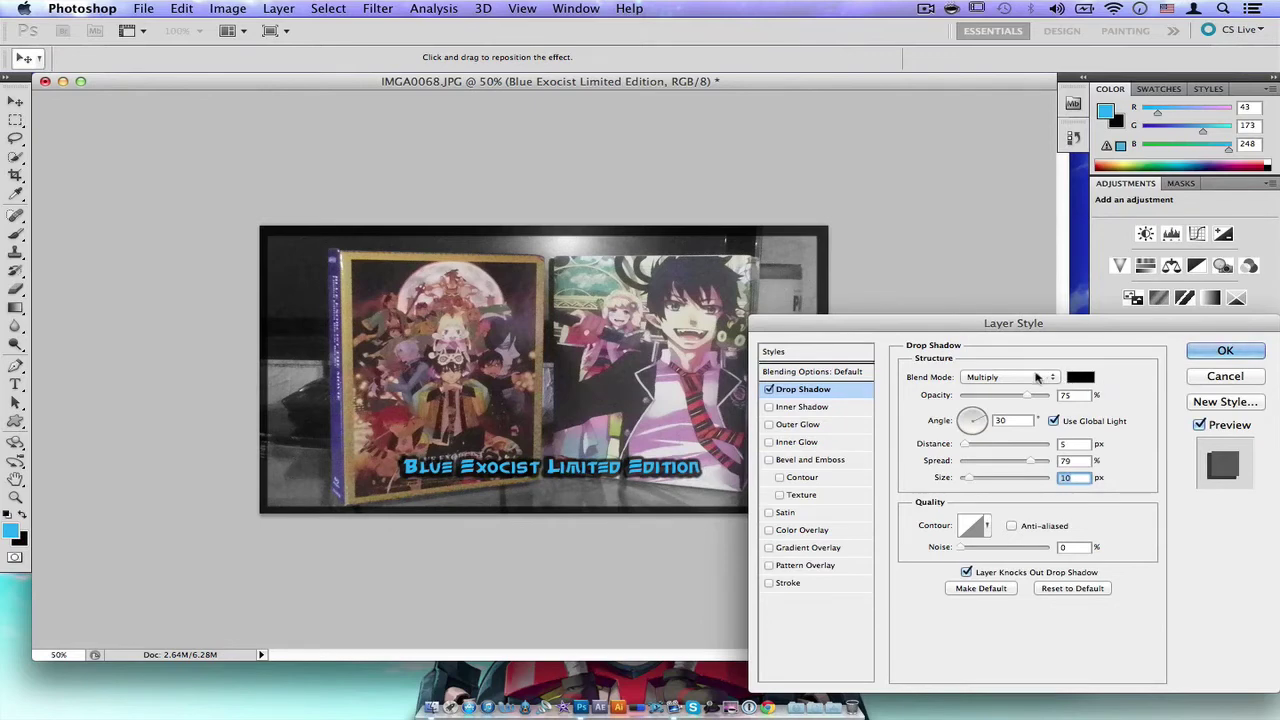
pyautogui.click(840, 530)
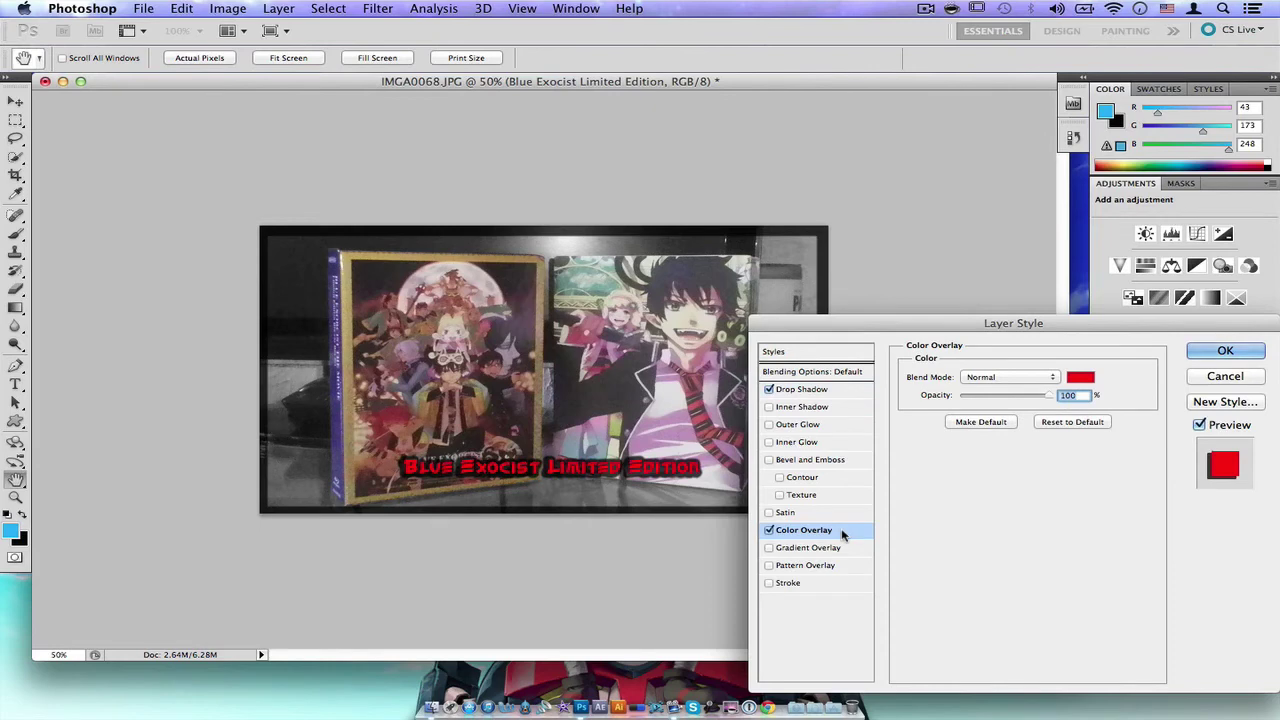
pyautogui.click(768, 530)
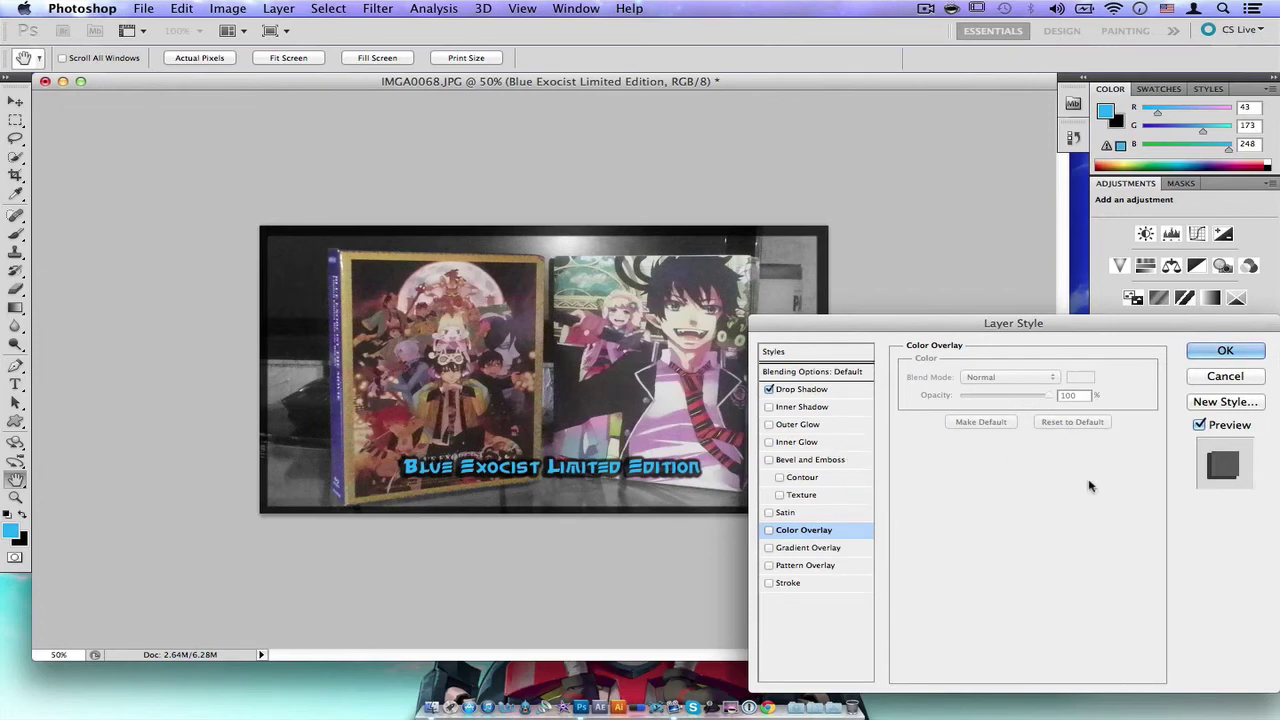
pyautogui.click(1205, 355)
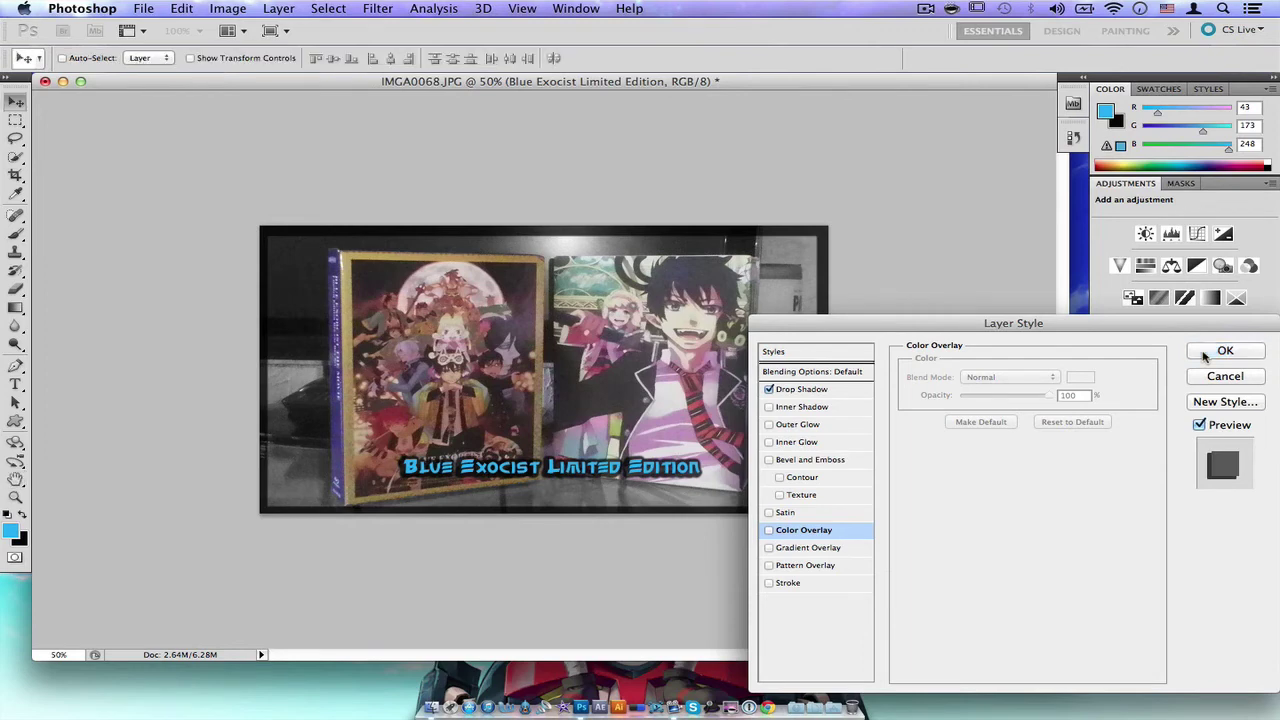
# Stretch the title text across both cases to about 130% width and 190% height, apply it, and hide the transform controls.
pyautogui.click(188, 58)
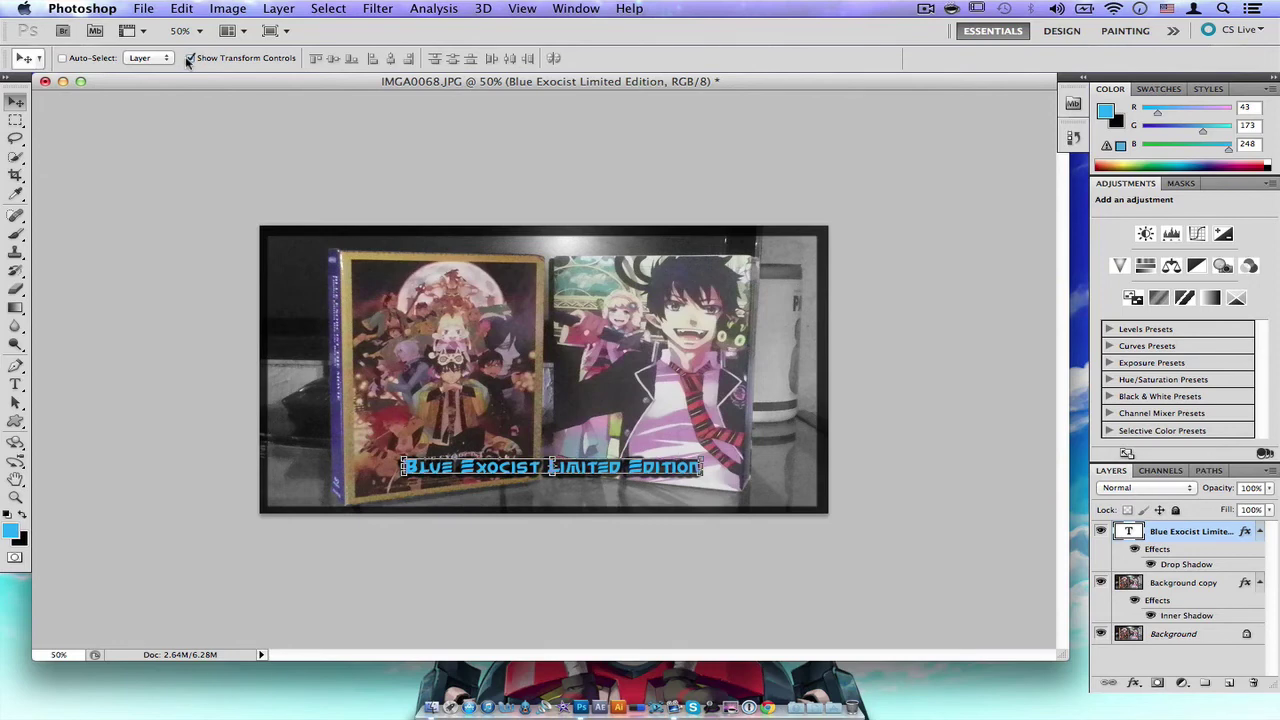
pyautogui.moveTo(404, 466); pyautogui.dragTo(354, 467)
pyautogui.moveTo(527, 457); pyautogui.dragTo(527, 447)
pyautogui.moveTo(703, 466); pyautogui.dragTo(743, 466)
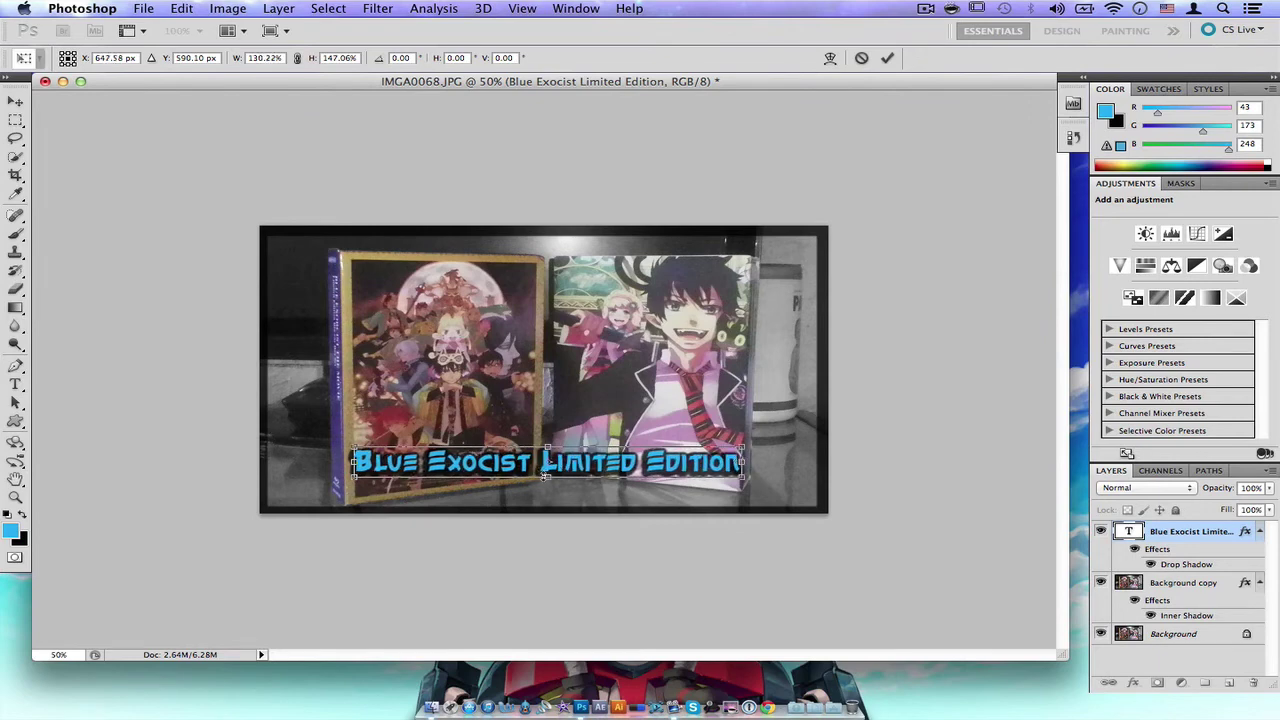
pyautogui.moveTo(548, 477); pyautogui.dragTo(548, 487)
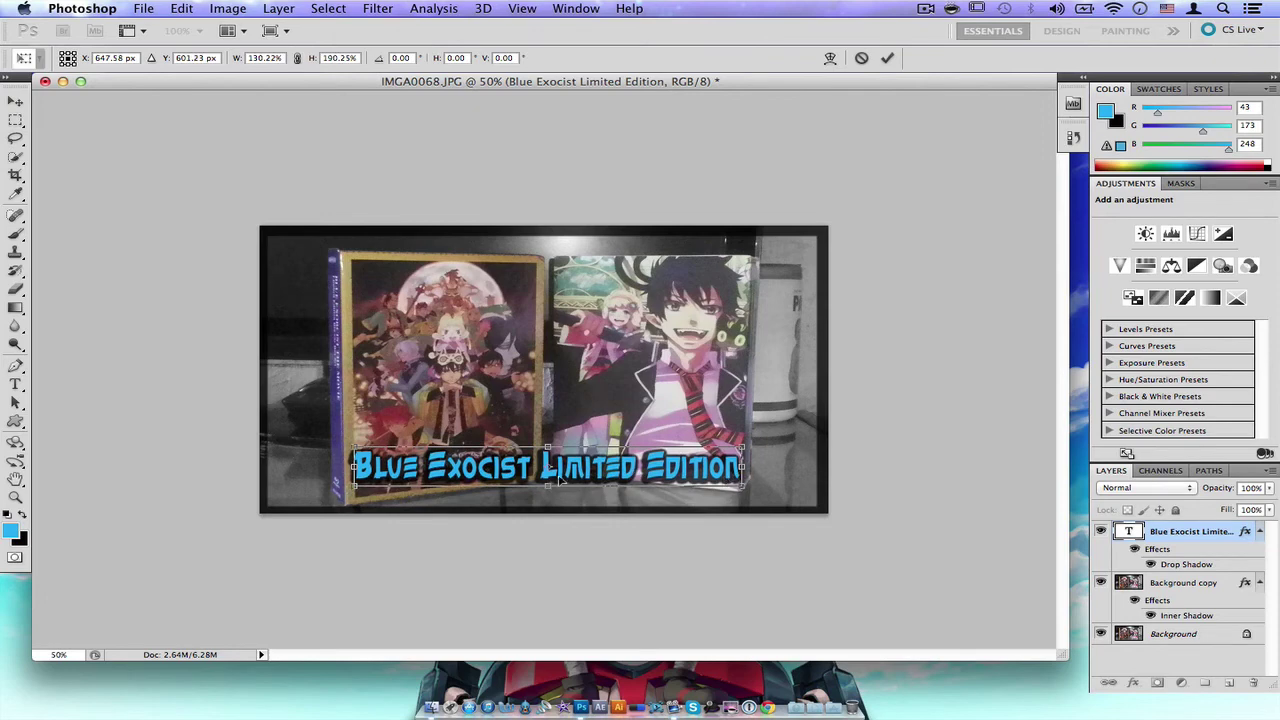
pyautogui.click(15, 101)
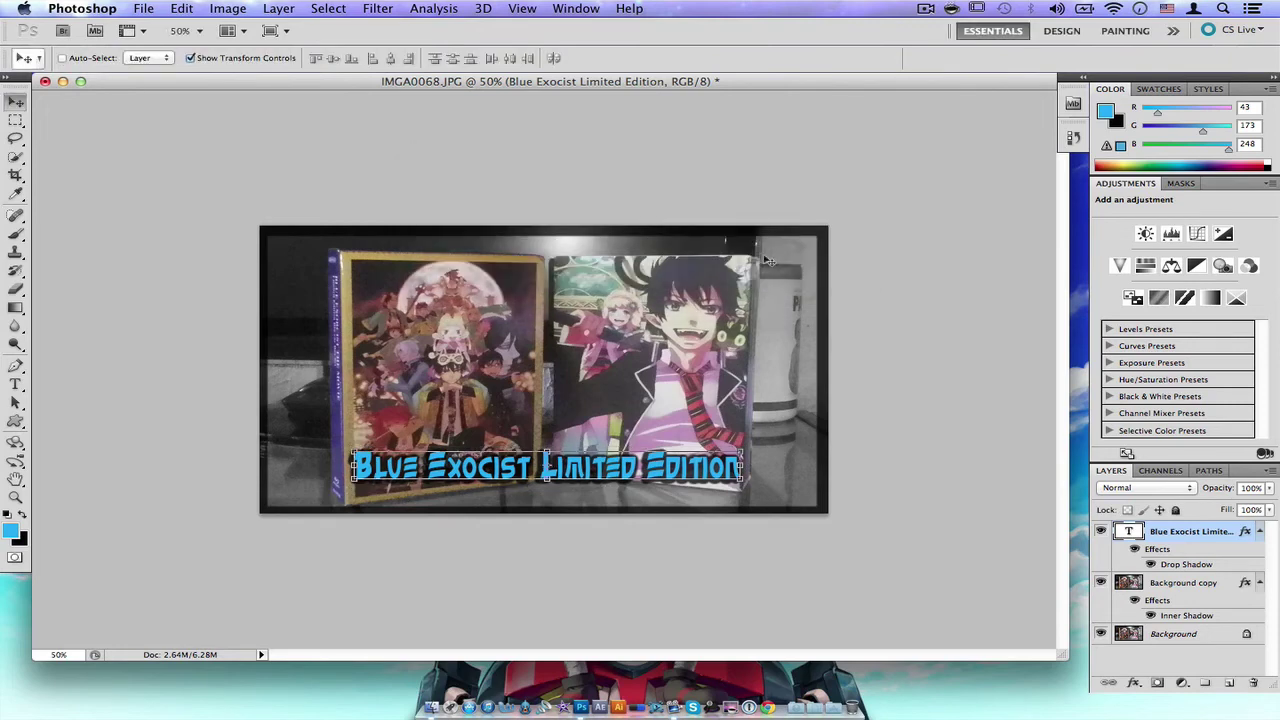
pyautogui.click(190, 58)
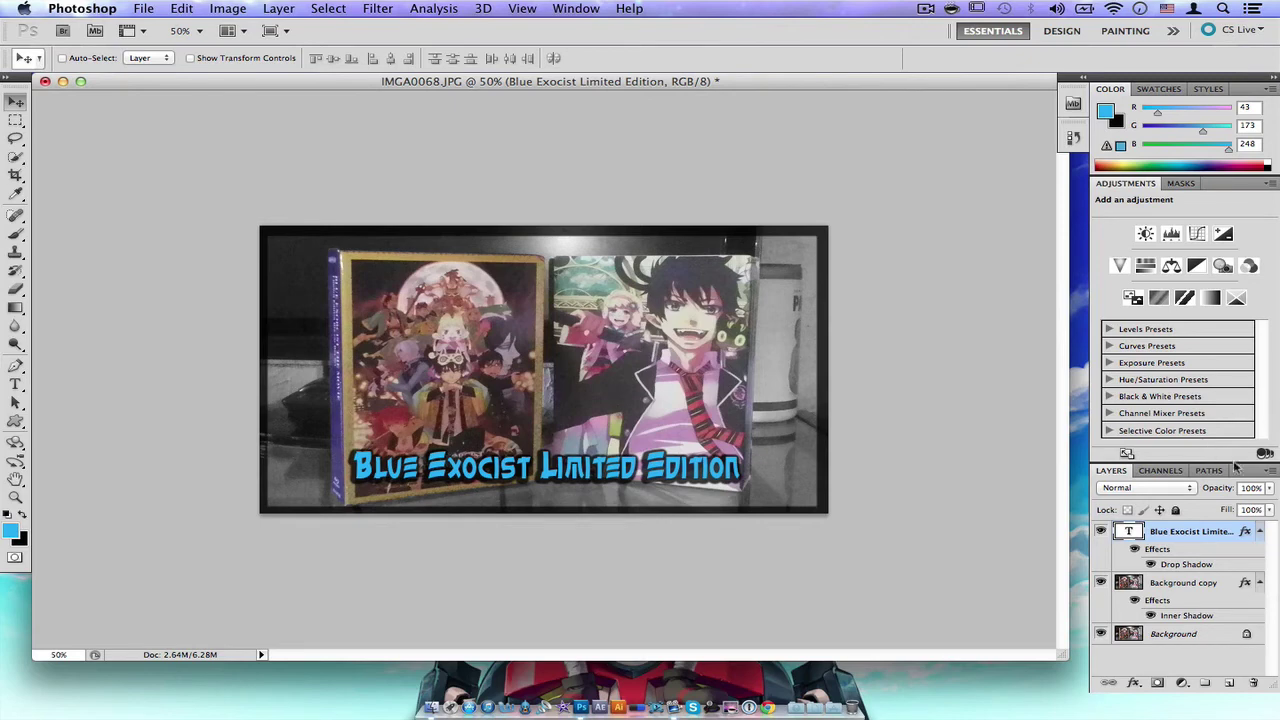
# Lower the title text layer's opacity to slightly under 80%.
pyautogui.click(1269, 488)
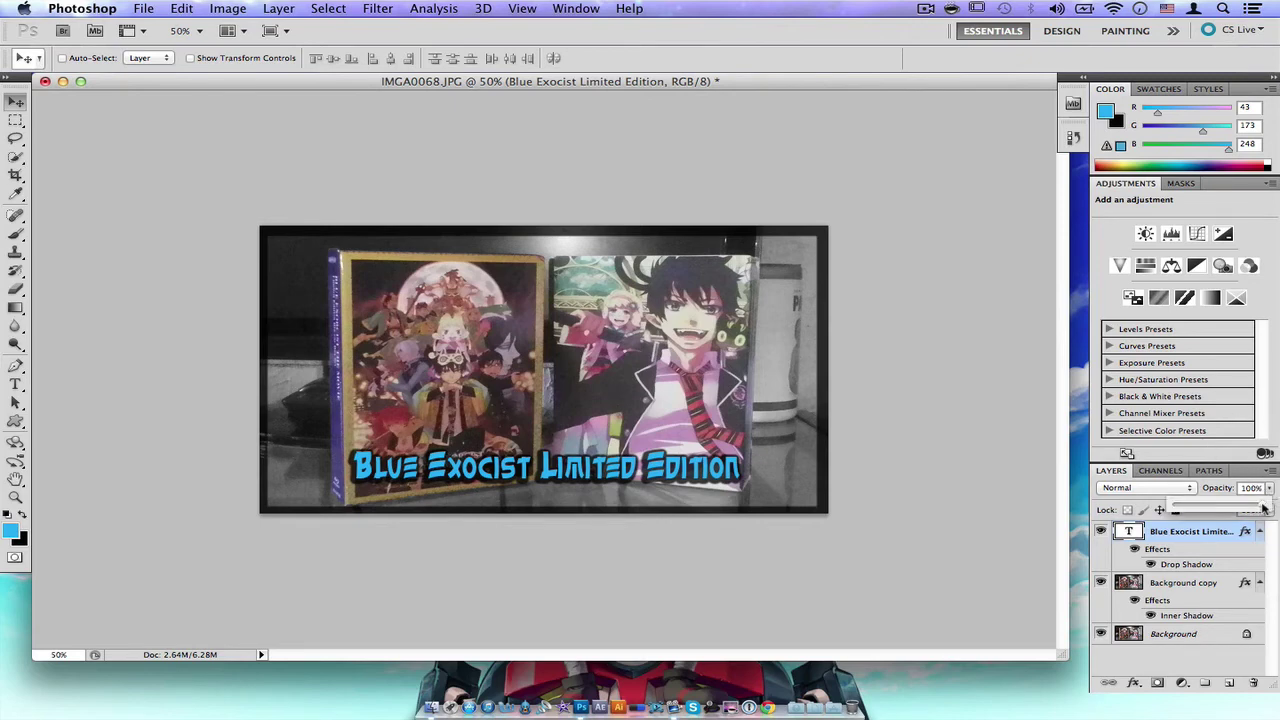
pyautogui.moveTo(1263, 509); pyautogui.dragTo(1245, 510)
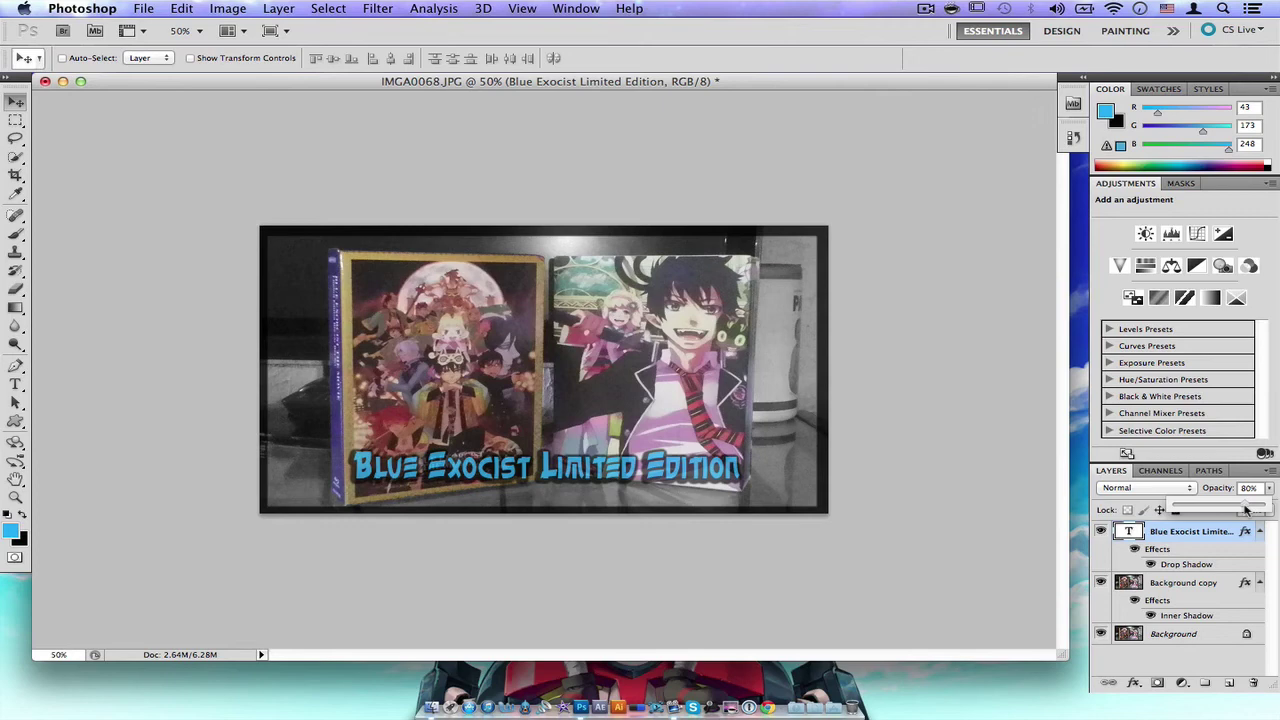
pyautogui.moveTo(1245, 510); pyautogui.dragTo(1237, 510)
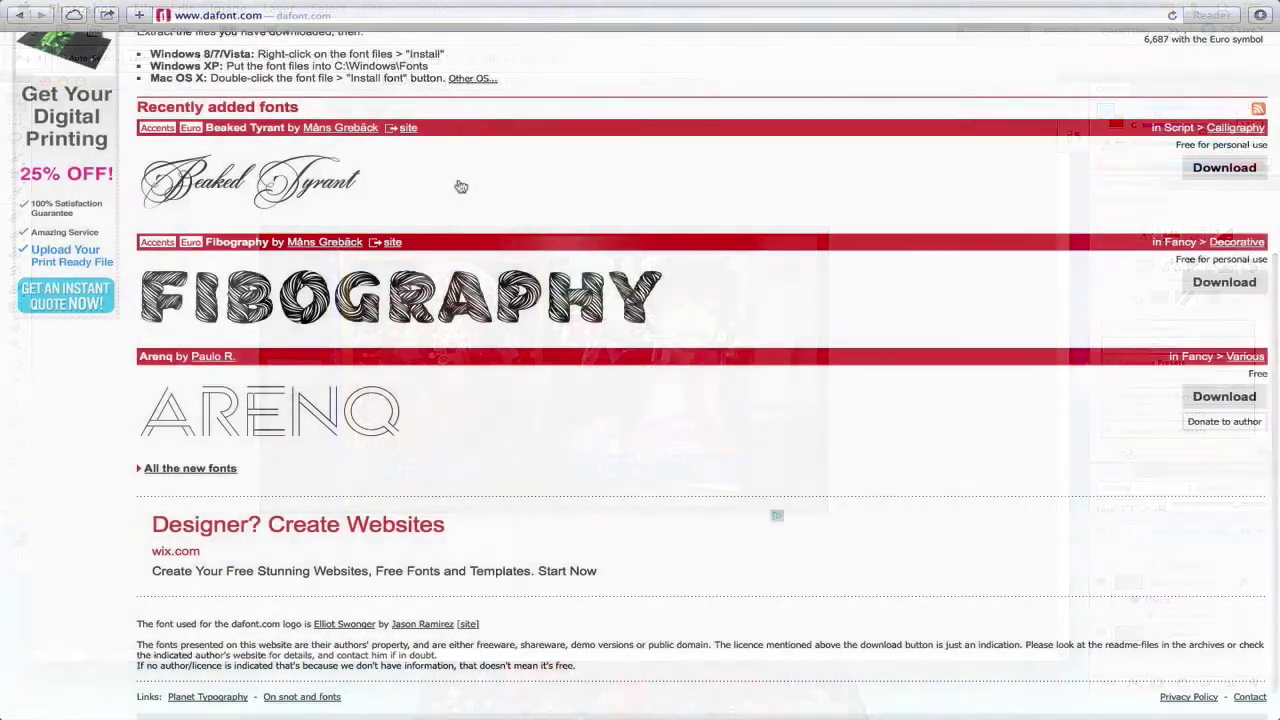
# Switch to dafont.com in the browser and look through the Chinese, Jpn fonts under Foreign look.
pyautogui.scroll(5, 461, 187)
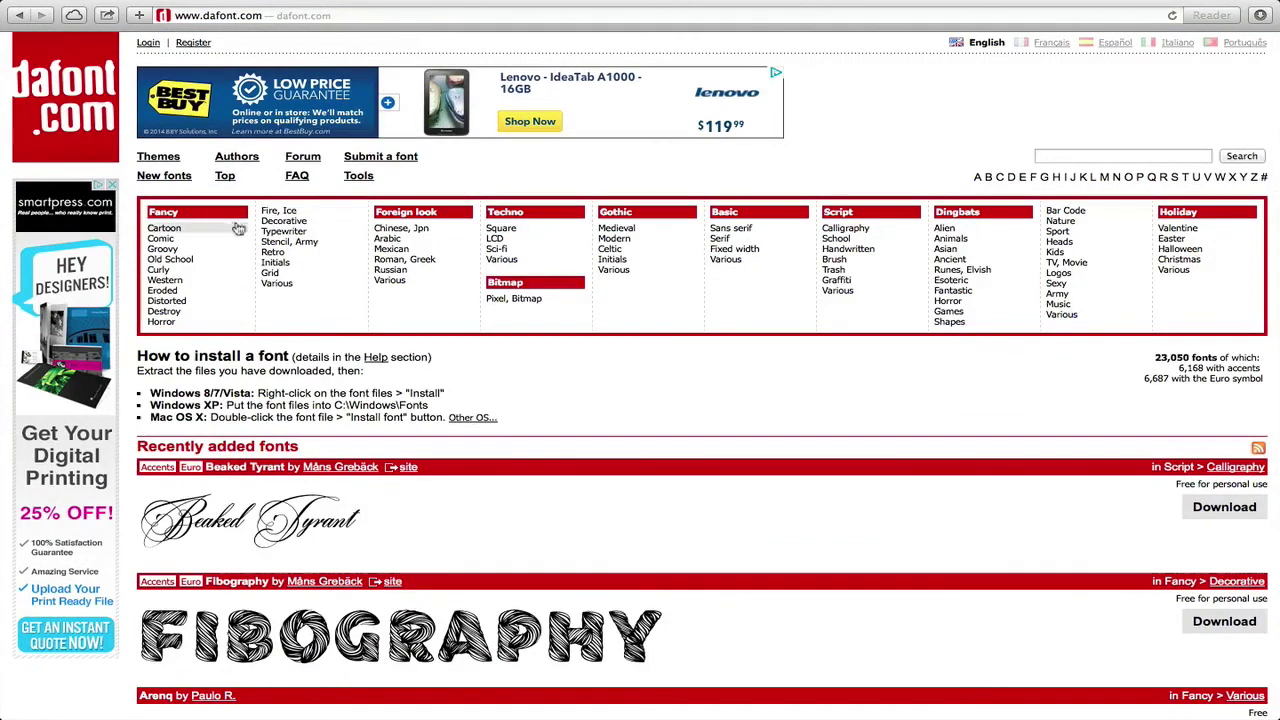
pyautogui.click(419, 233)
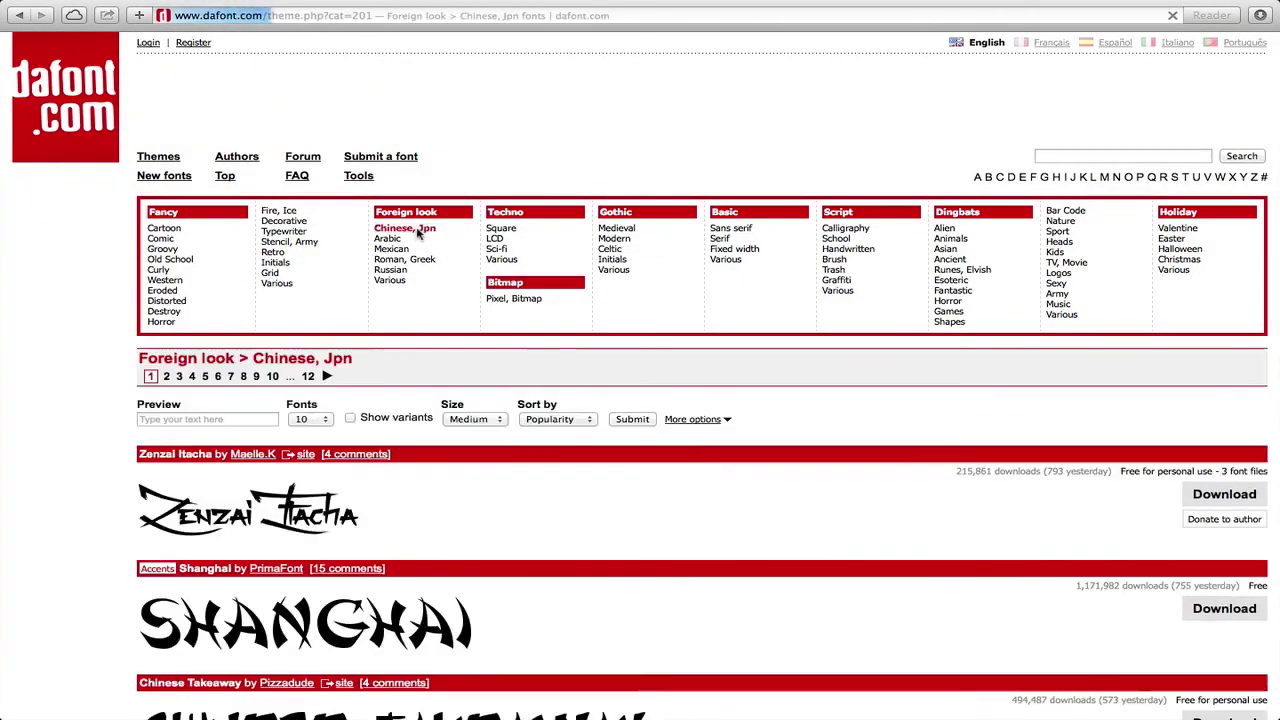
pyautogui.scroll(-8, 447, 320)
pyautogui.scroll(-6, 447, 320)
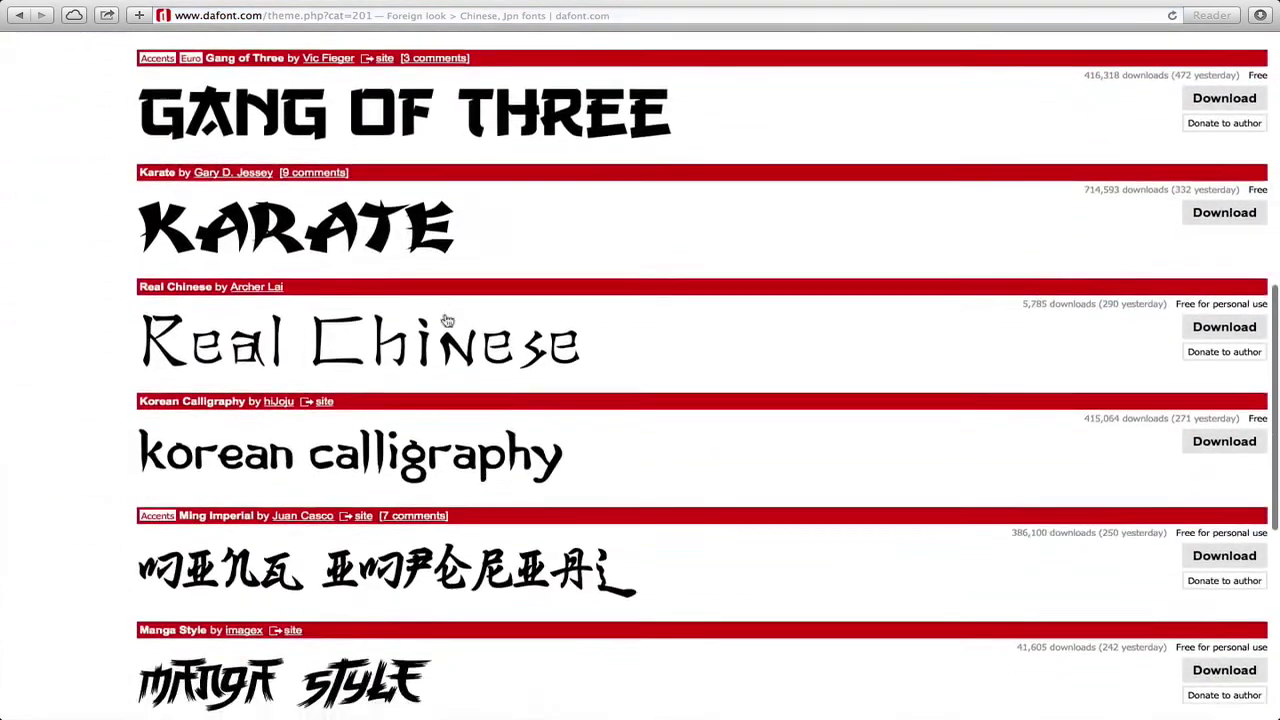
pyautogui.scroll(3, 447, 320)
pyautogui.scroll(6, 447, 320)
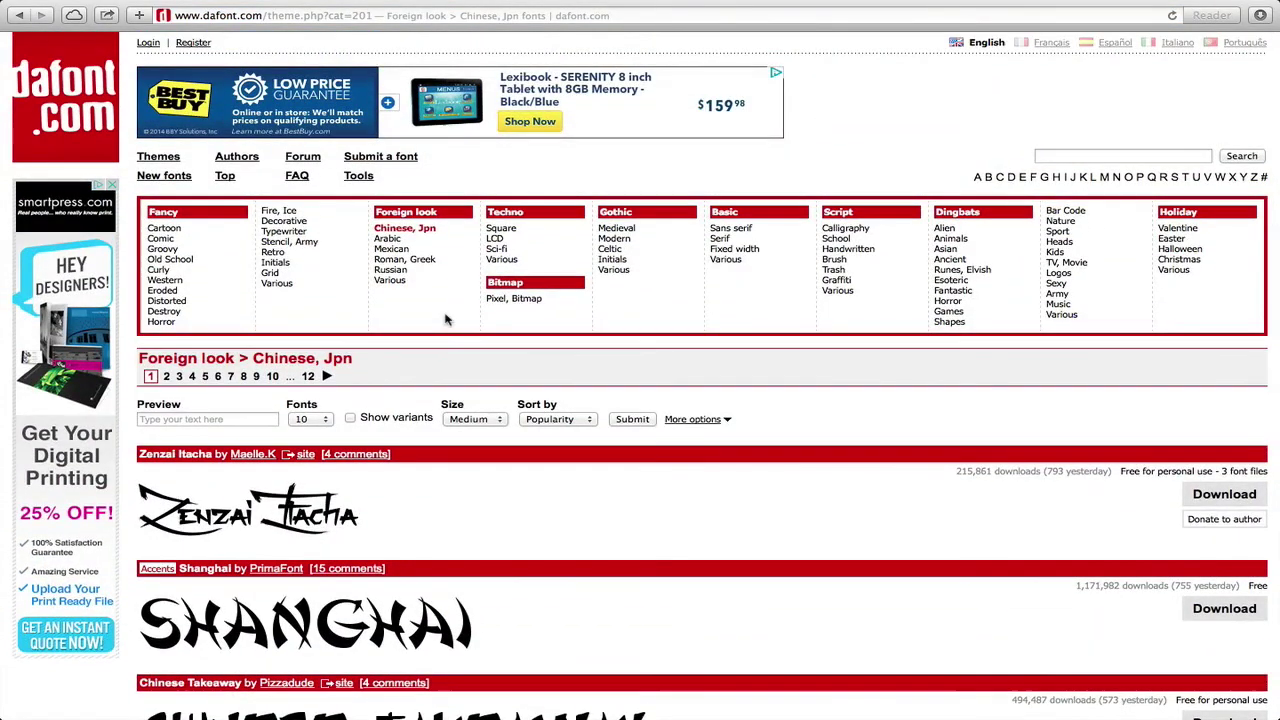
# Look through the Cartoon fonts in the Fancy category on dafont.com.
pyautogui.click(183, 230)
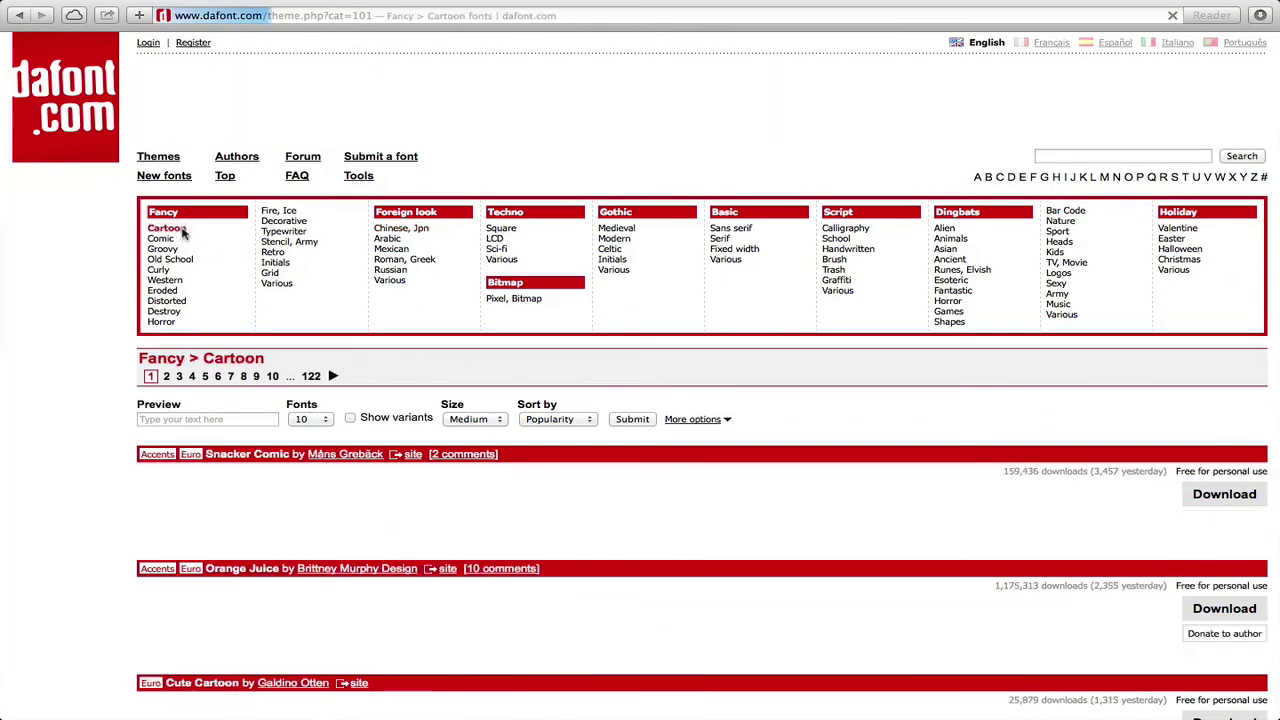
pyautogui.scroll(-10, 476, 295)
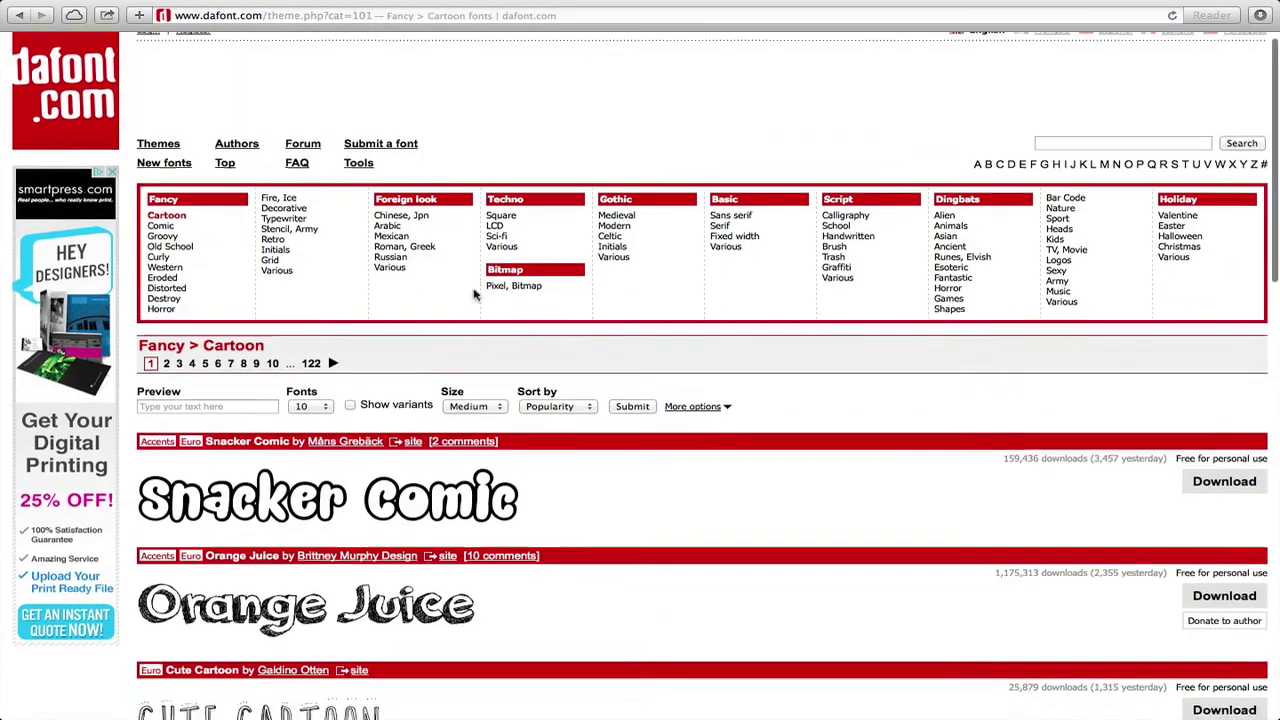
pyautogui.scroll(-5, 474, 294)
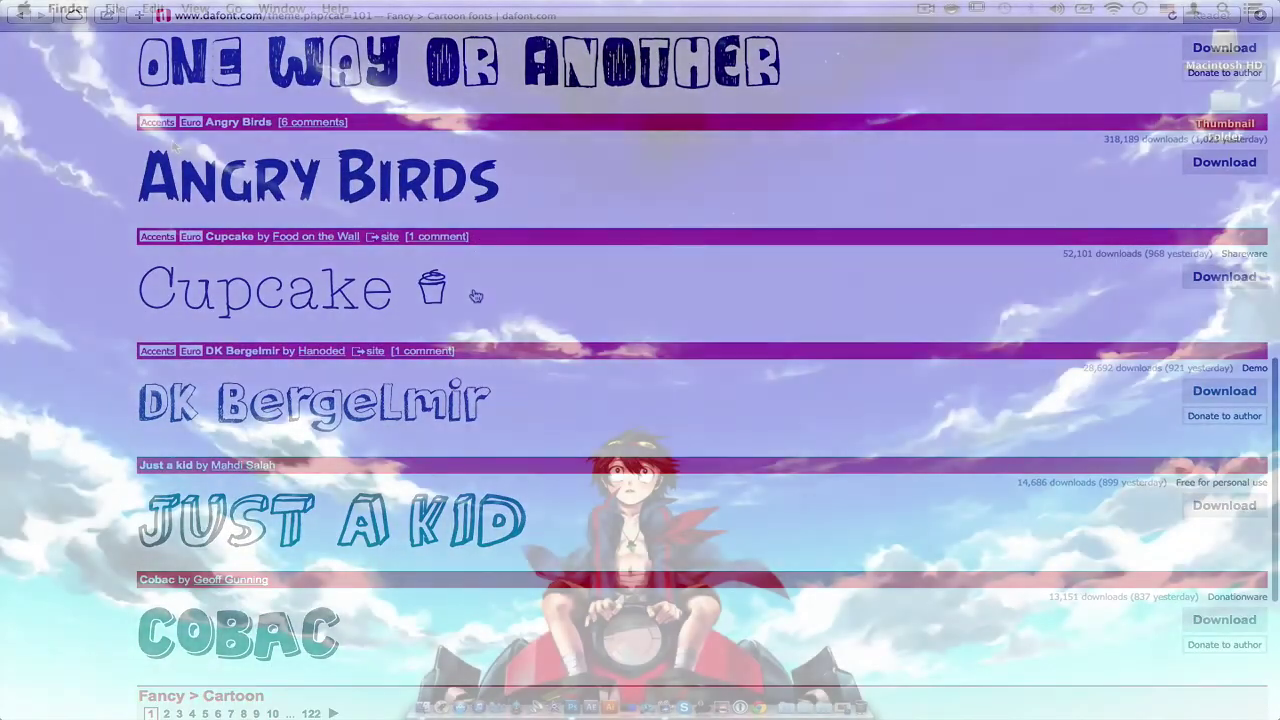